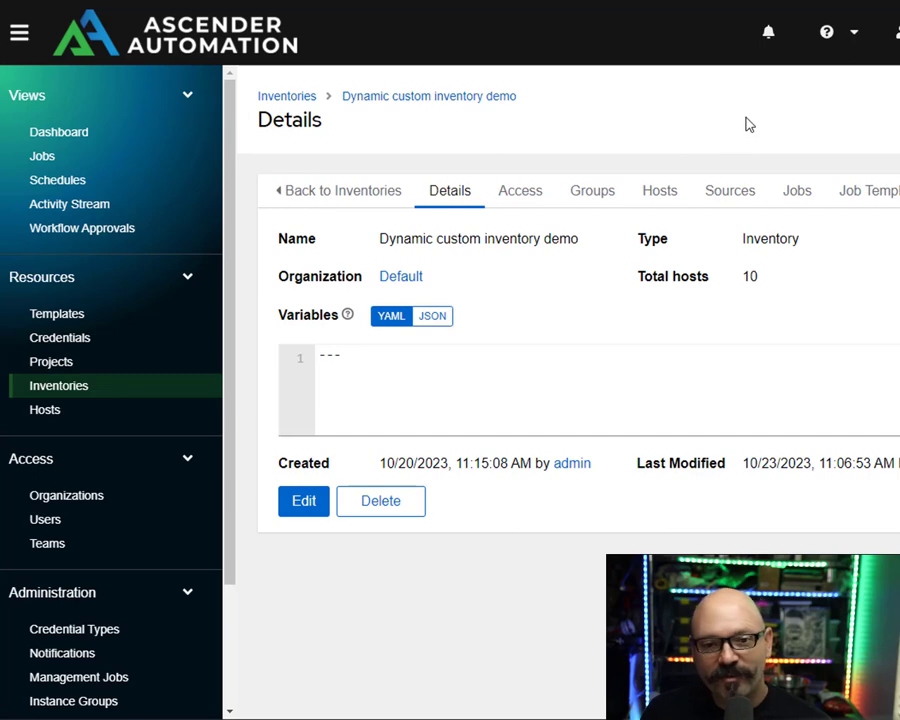
Open host1.example.com among the hosts of Dynamic custom inventory demo and examine its variables as YAML
click(657, 200)
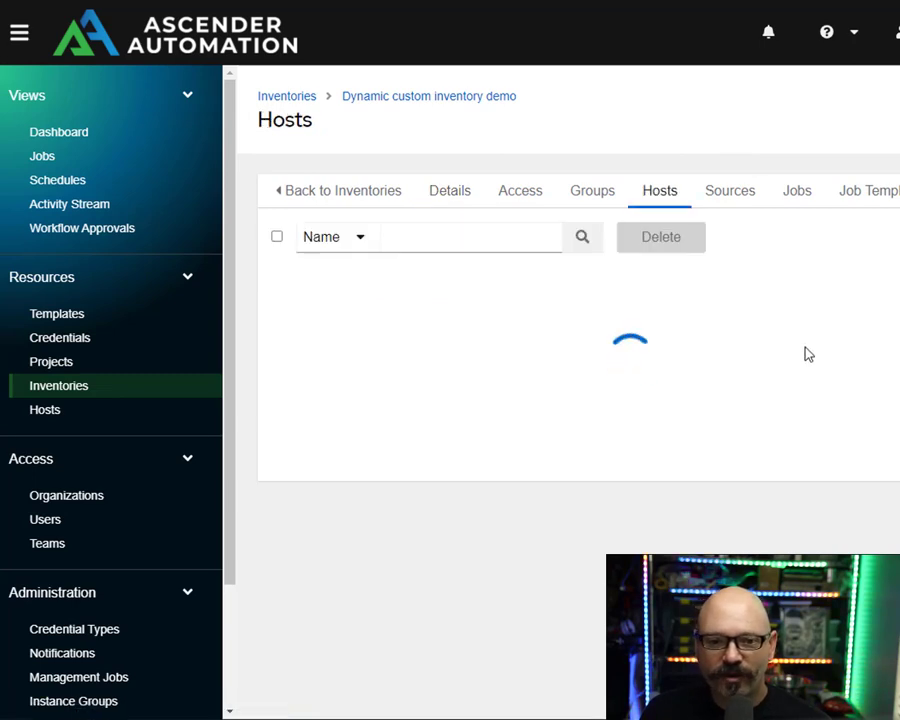
scroll(390, 320, down, 3)
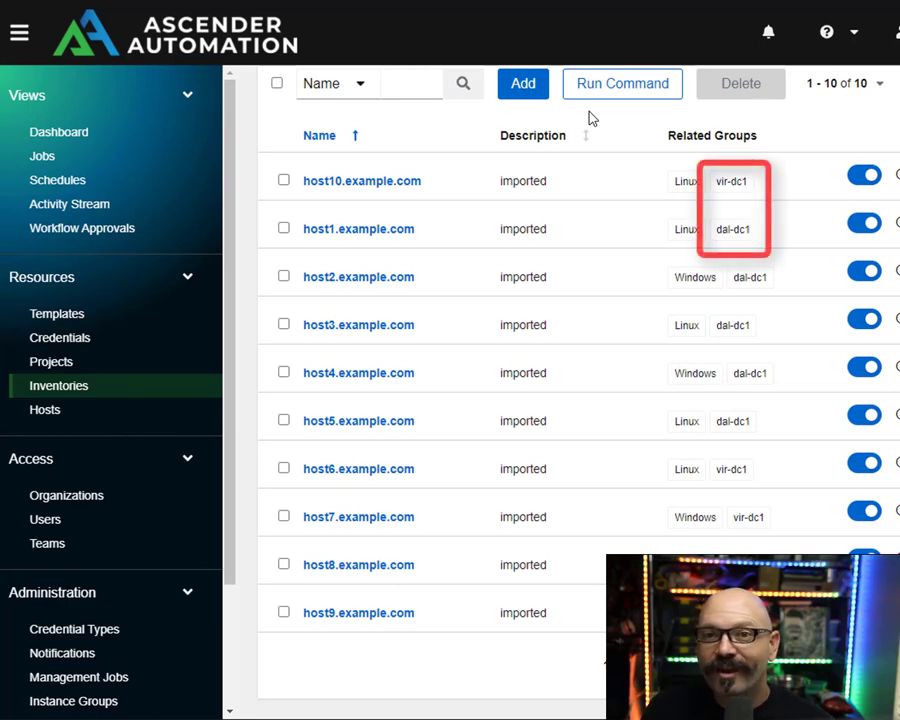
click(374, 231)
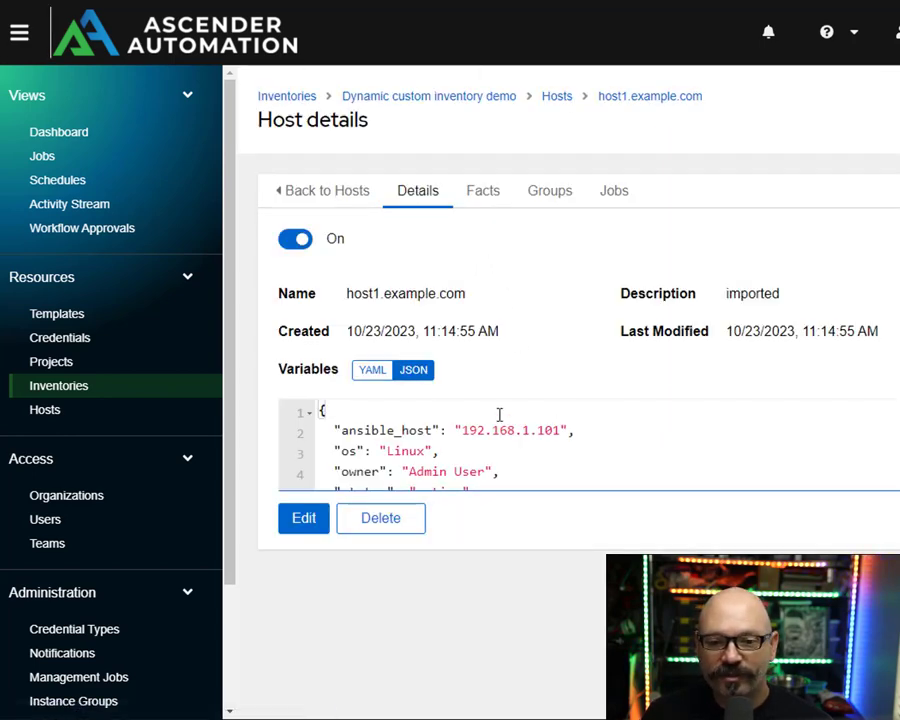
click(370, 372)
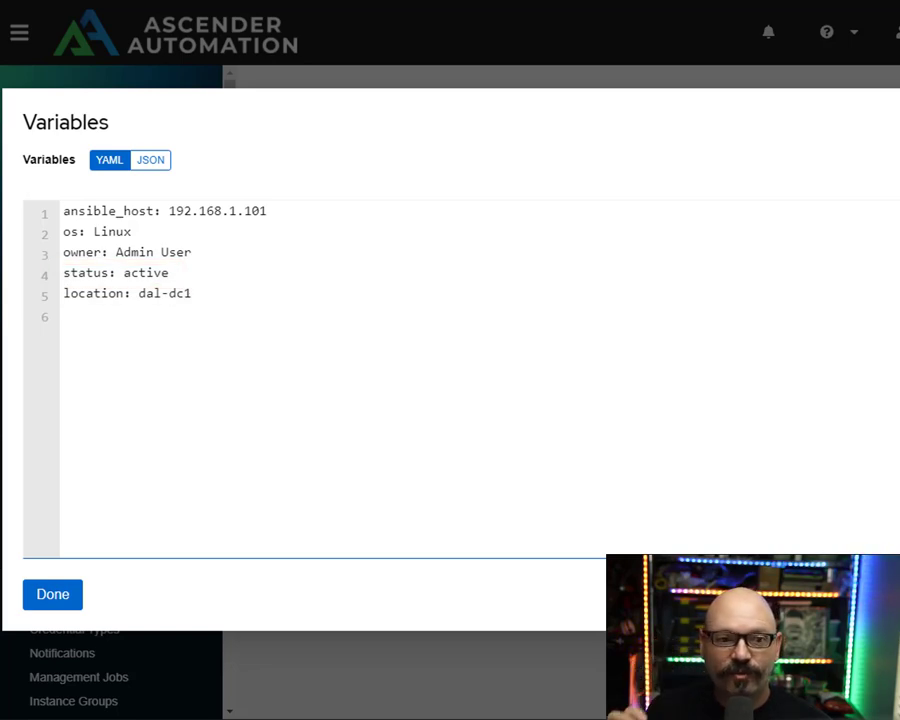
key(Escape)
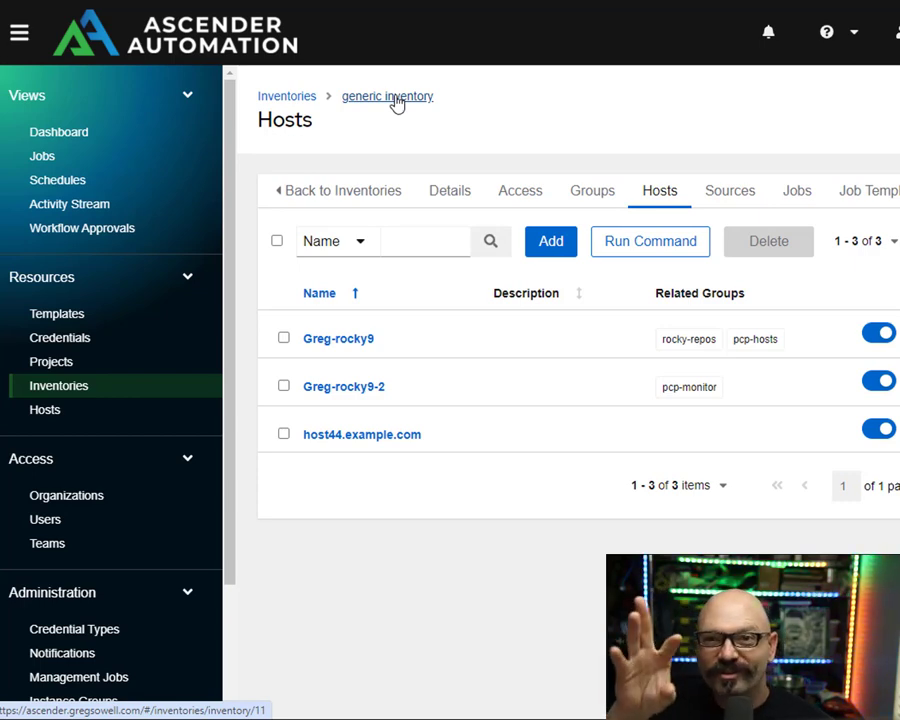
Examine the status and location variables of host44.example.com in the generic inventory
click(346, 437)
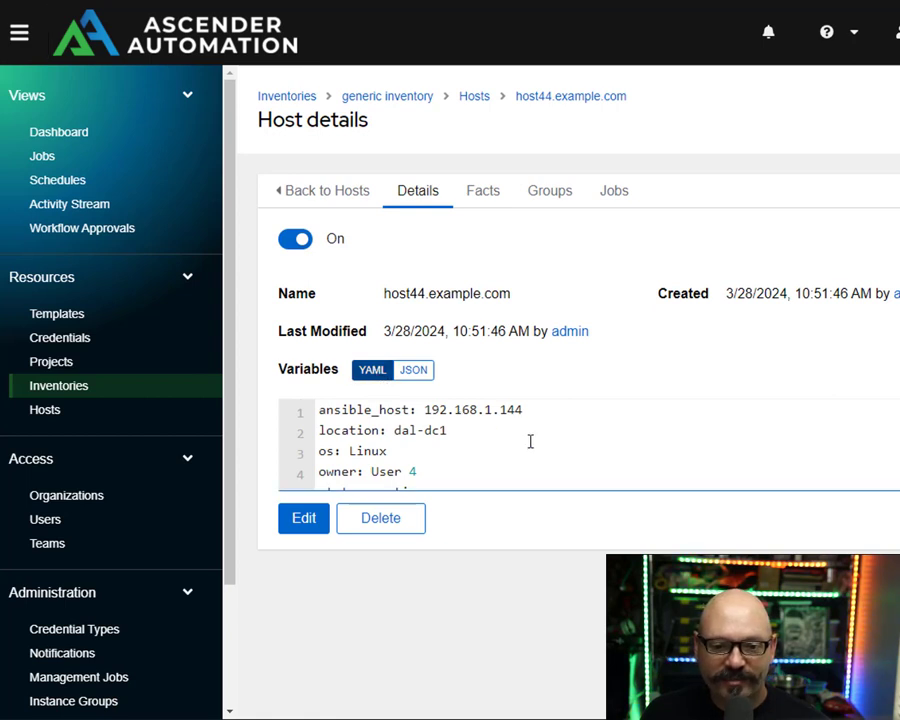
scroll(530, 441, down, 1)
triple_click(421, 480)
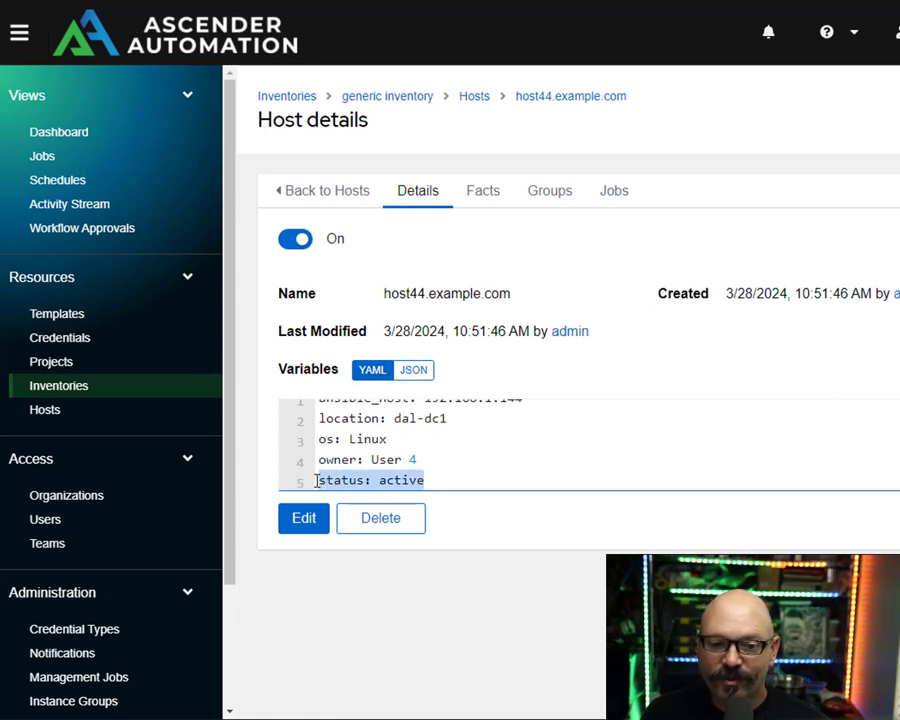
drag(472, 417, 297, 425)
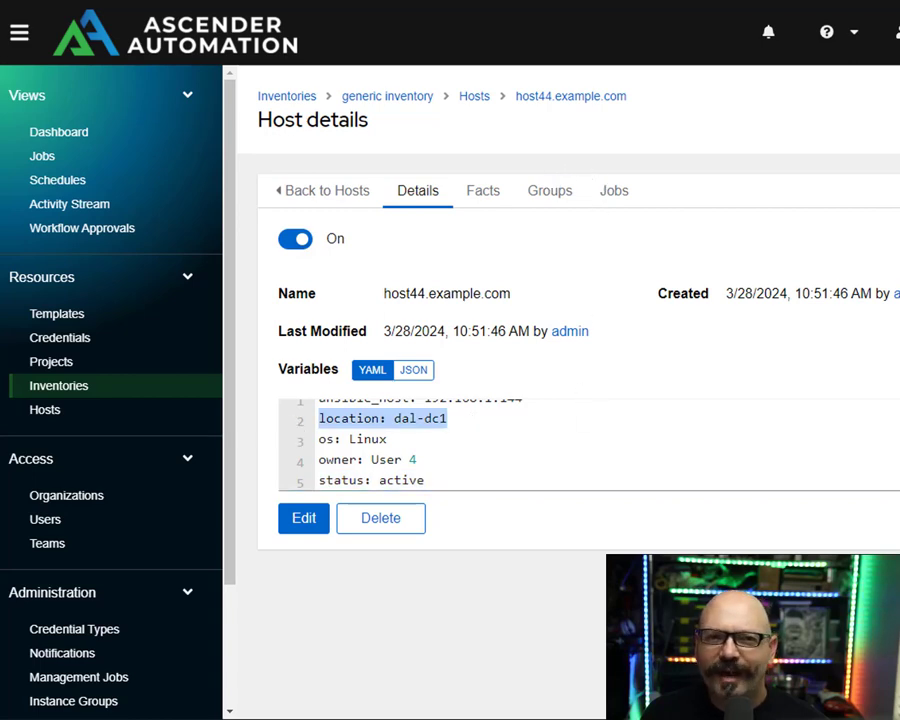
Examine the Smart Demo inventory's smart host filter and the search fields available for defining it, cancelling the edit
click(320, 0)
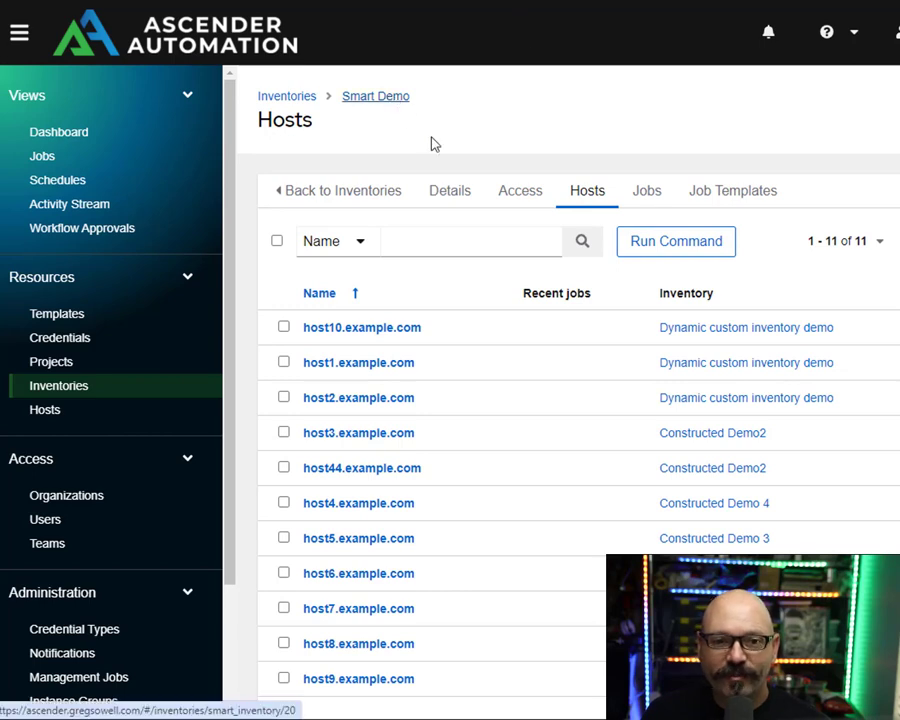
click(446, 193)
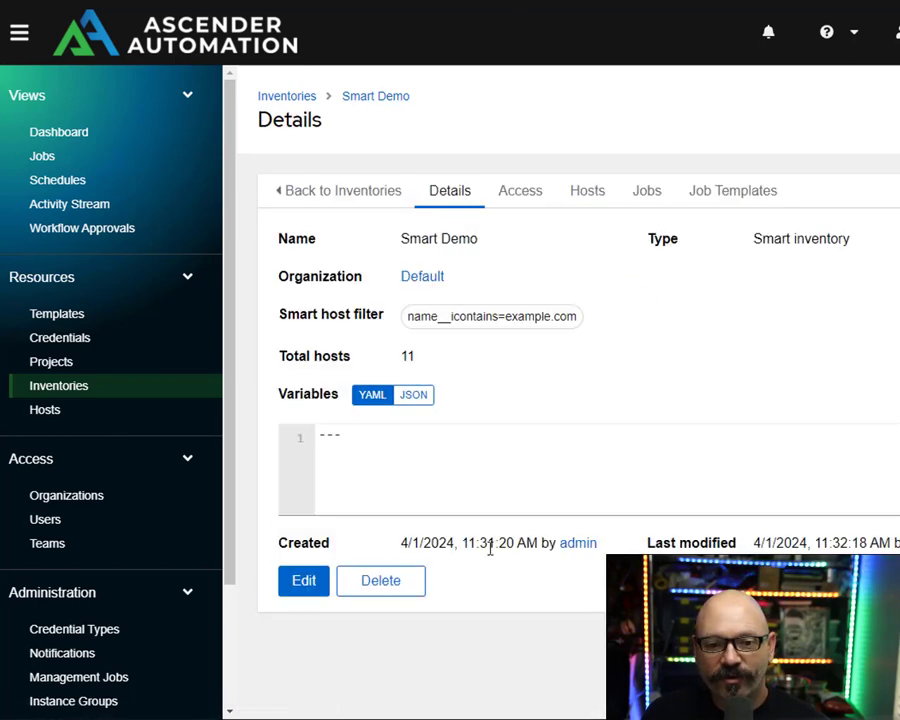
click(304, 581)
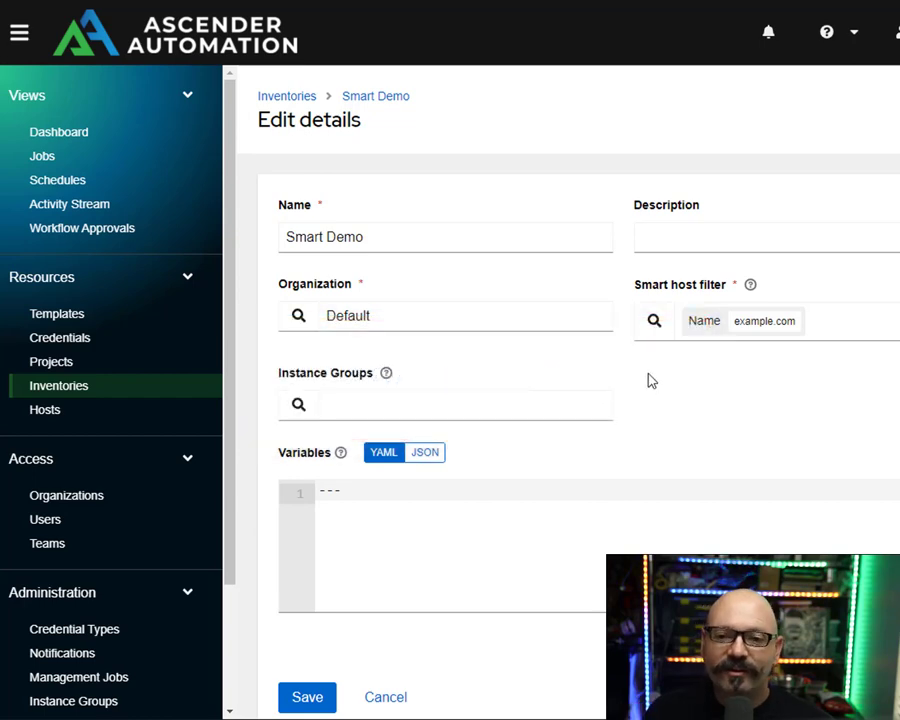
click(654, 322)
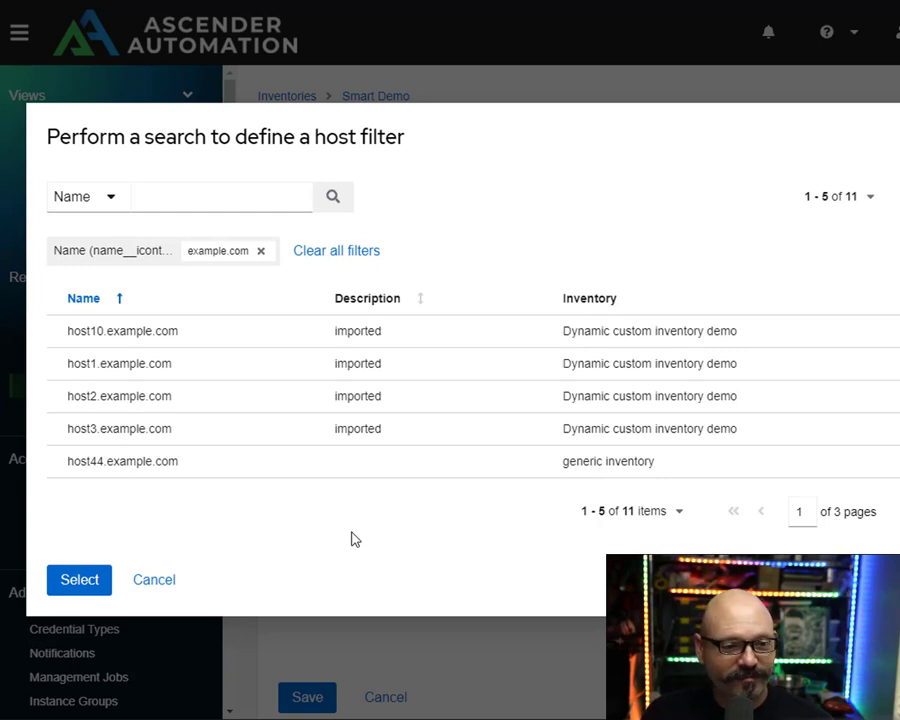
click(189, 192)
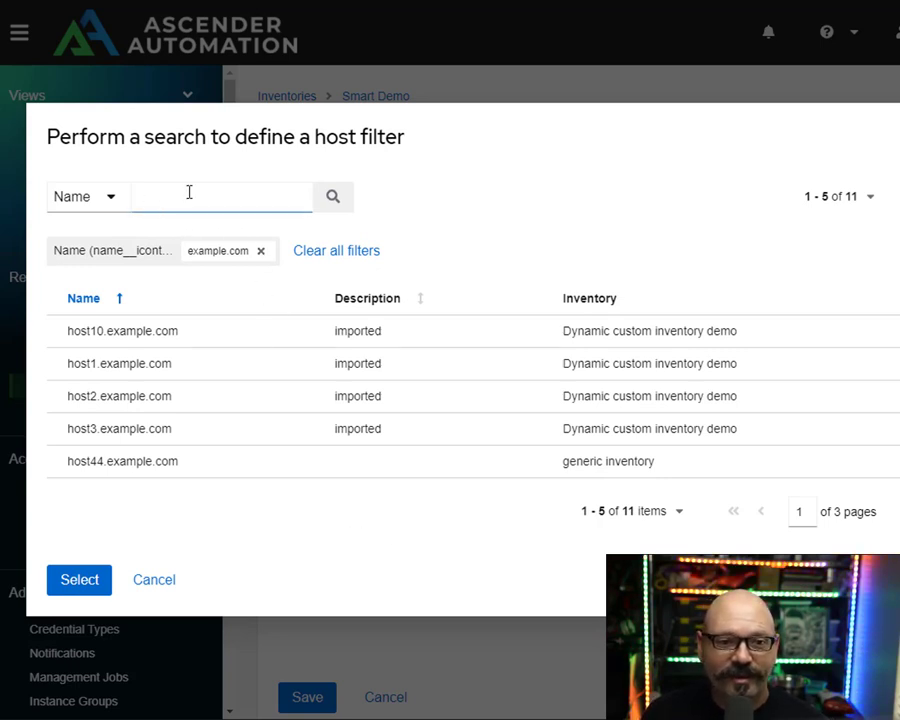
click(115, 199)
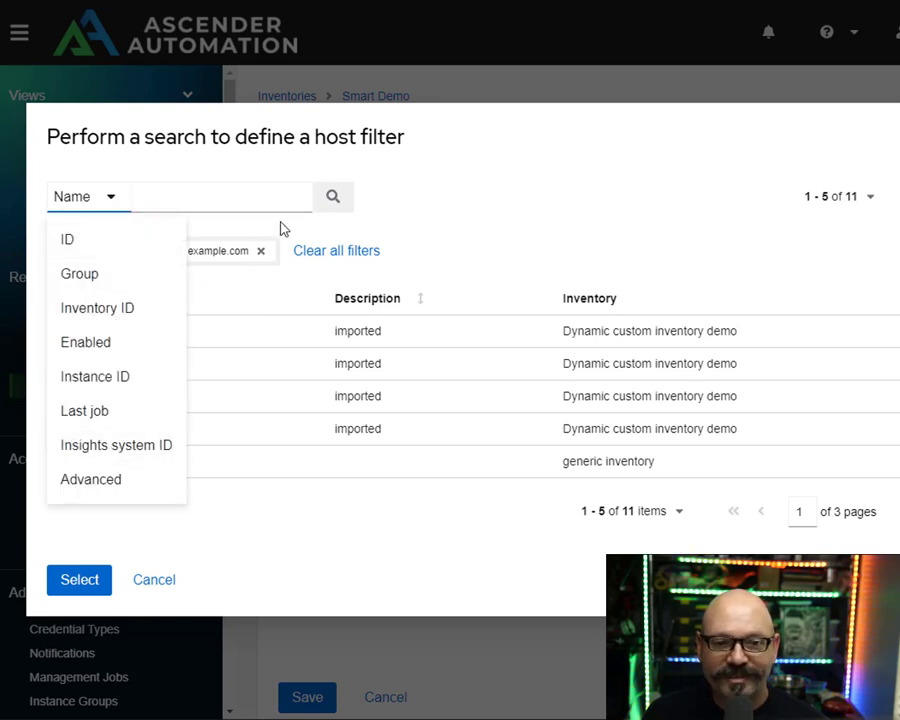
click(507, 207)
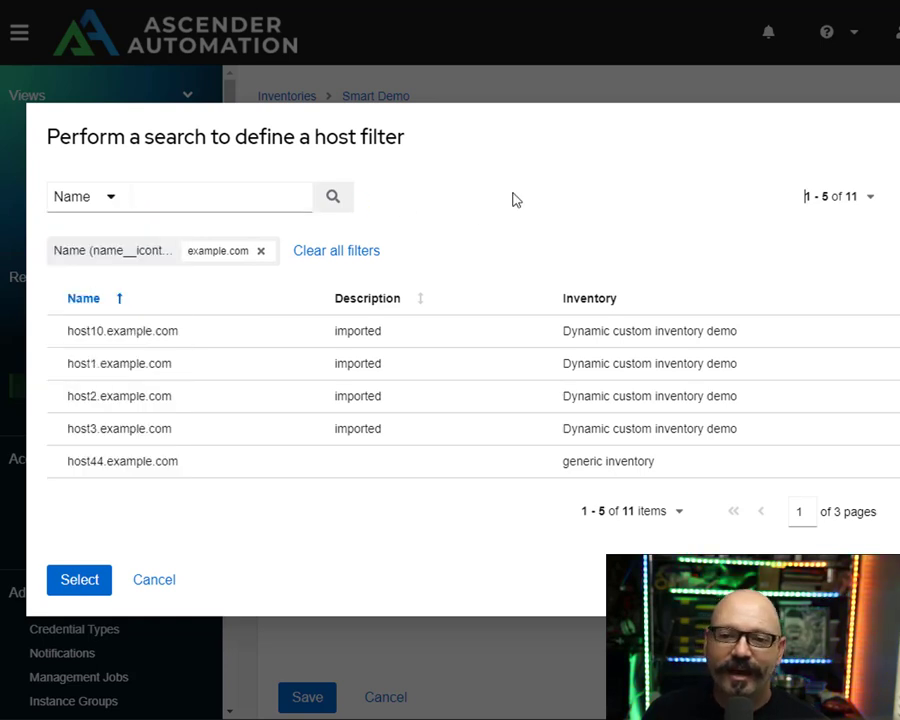
click(166, 581)
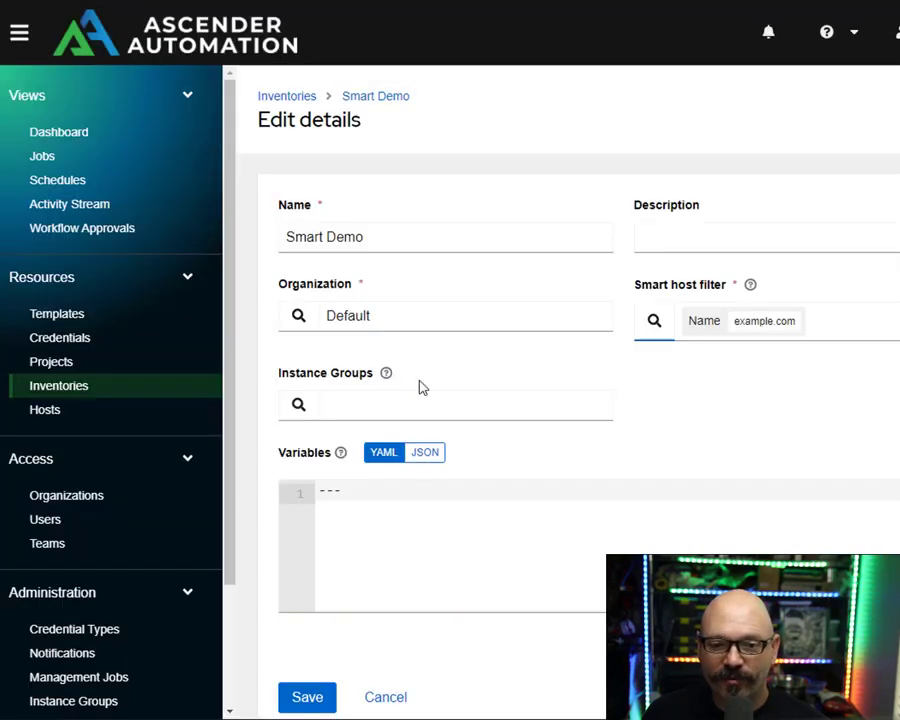
click(406, 696)
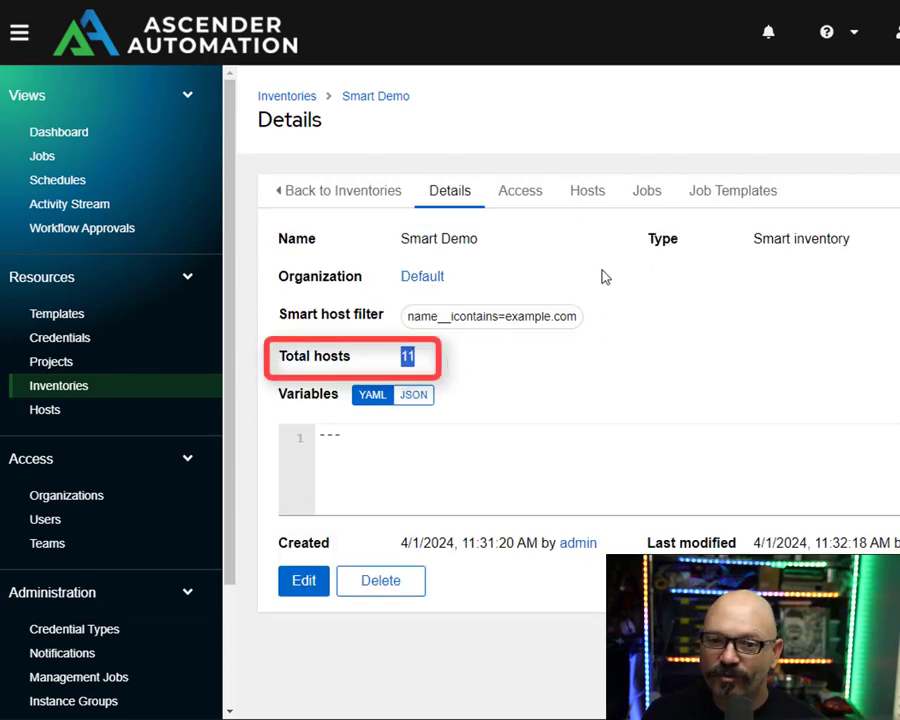
Examine the variables of host10.example.com from the Smart Demo inventory's hosts, displayed as YAML
click(584, 195)
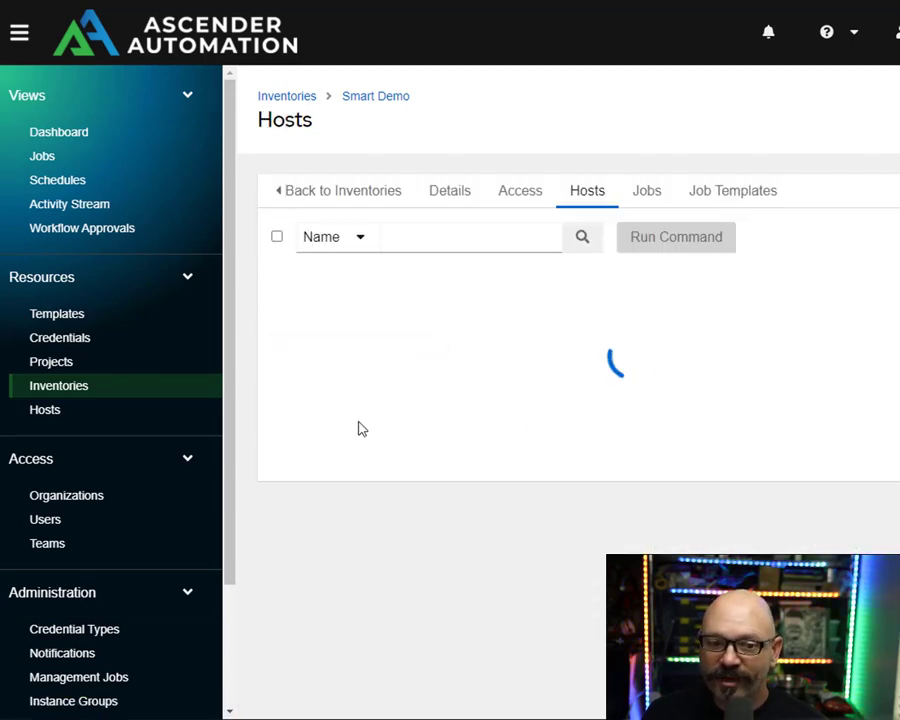
click(350, 327)
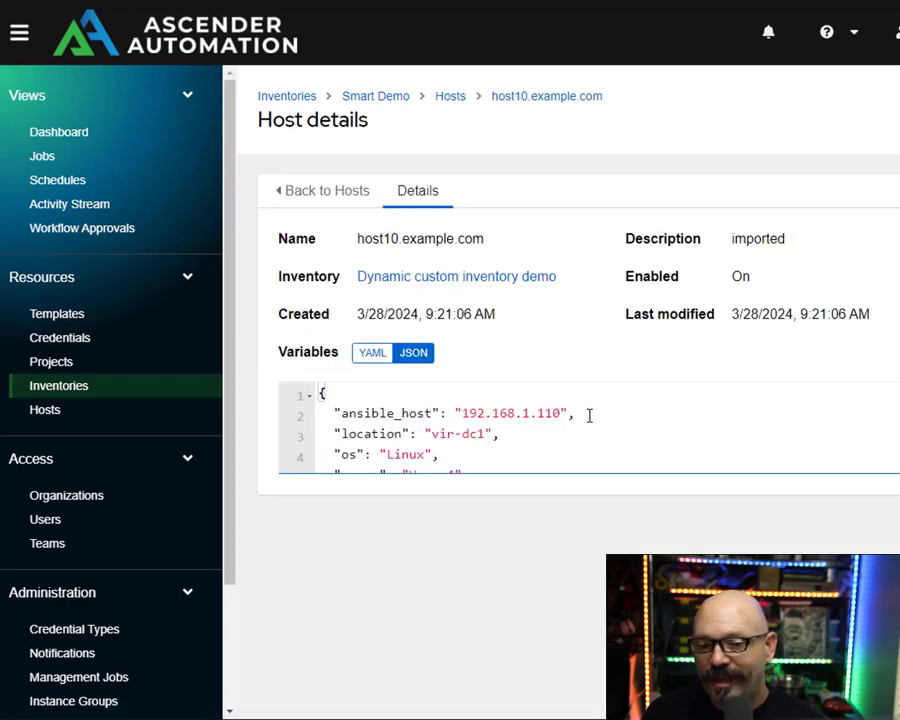
click(372, 354)
drag(410, 434, 382, 195)
click(394, 104)
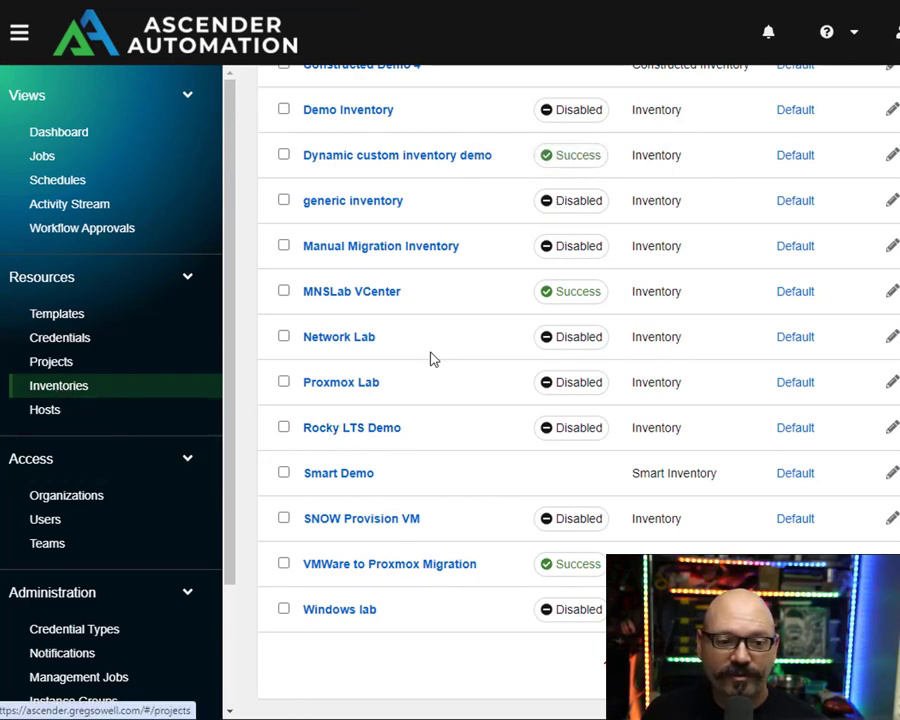
Start a new constructed inventory from the inventories list and name it Constructed Demo
scroll(418, 362, up, 5)
click(664, 193)
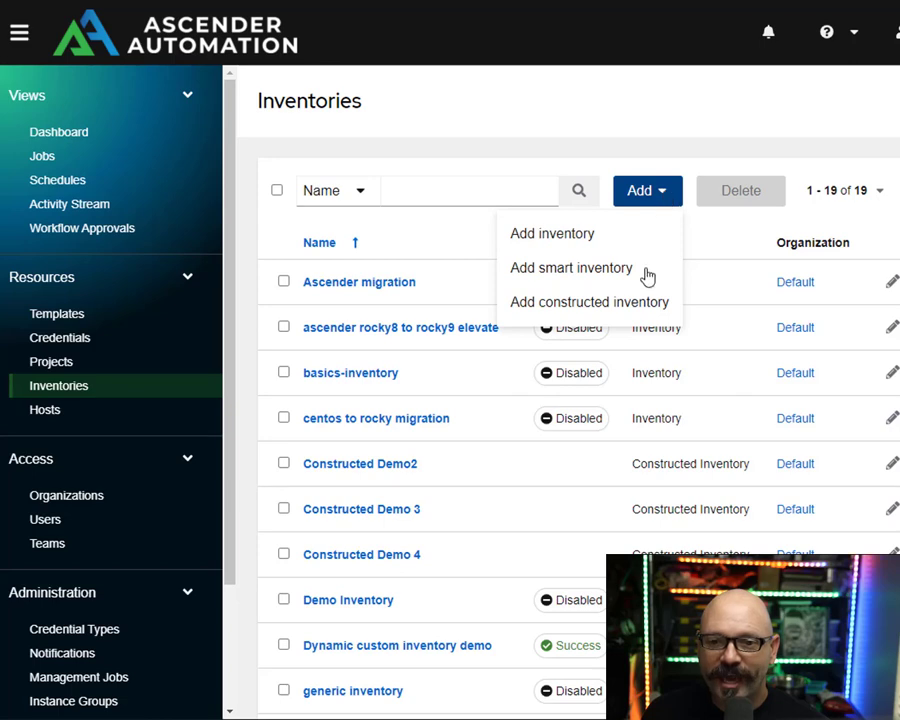
click(619, 315)
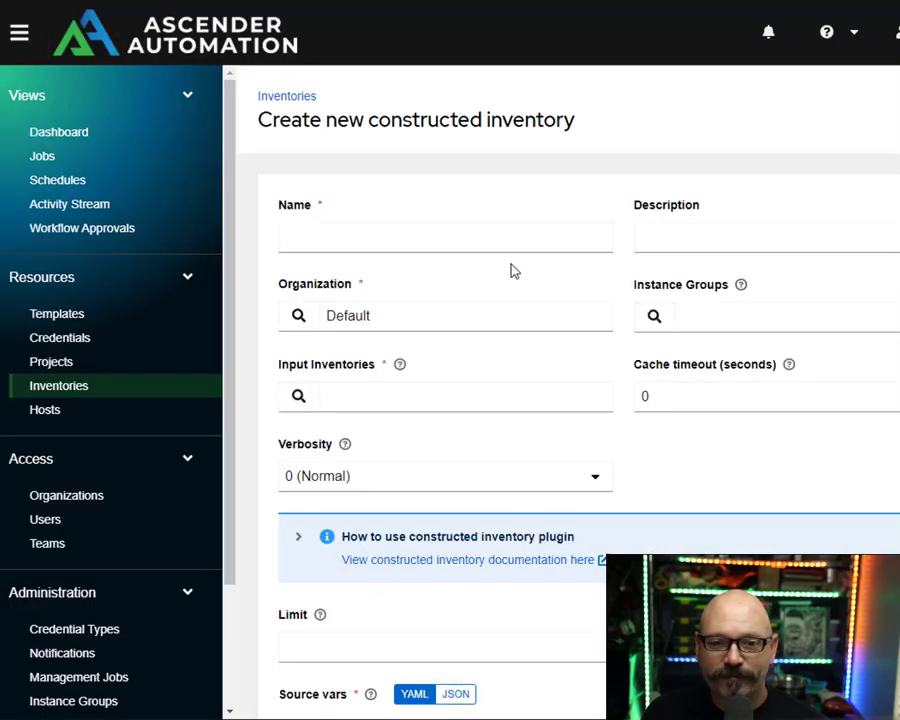
click(501, 239)
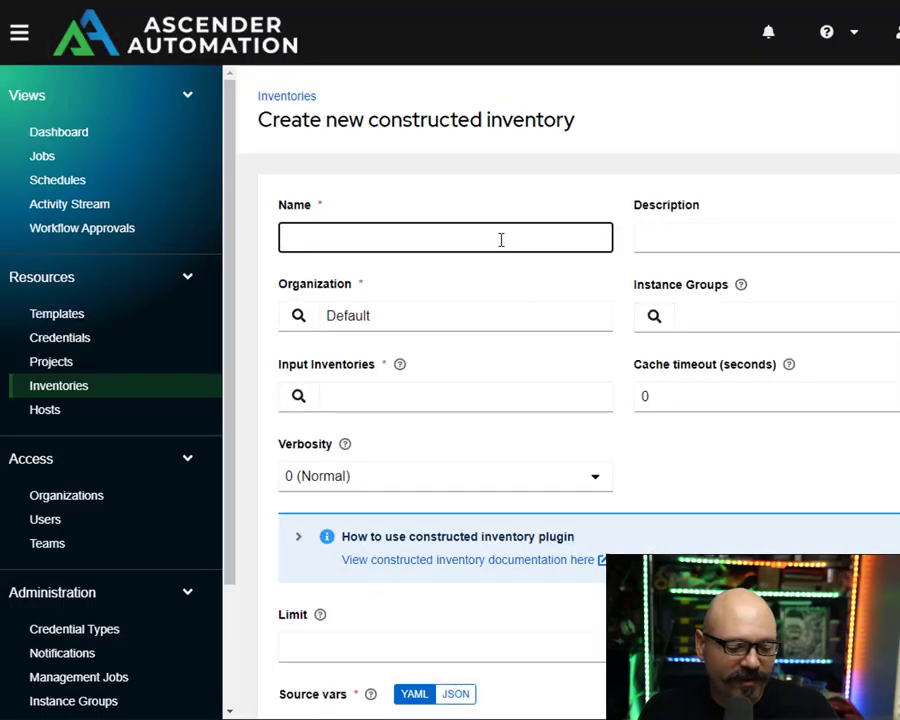
text(Con)
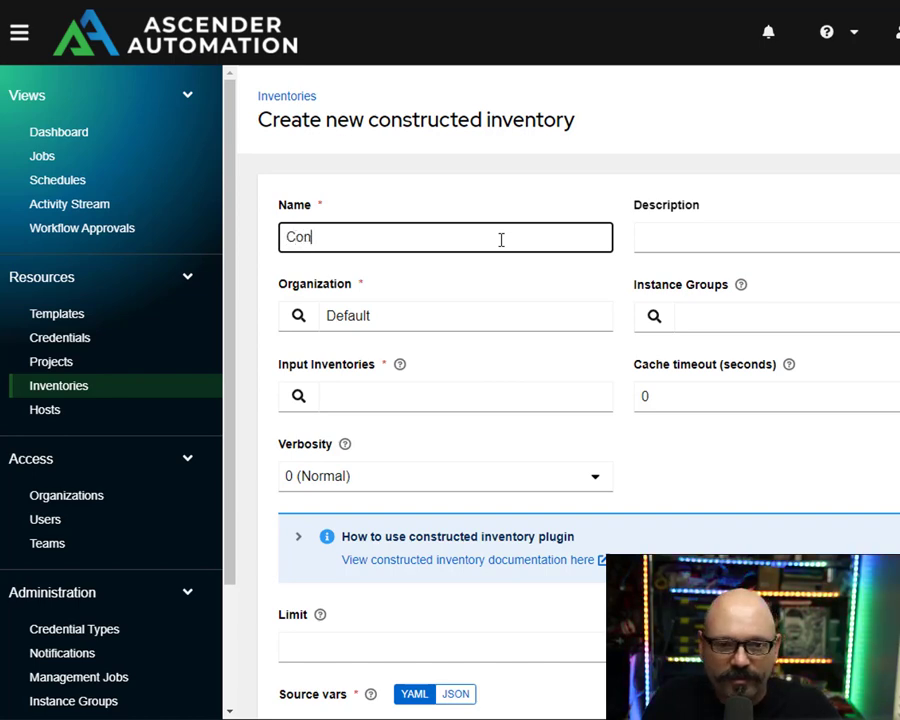
text(structed Demo)
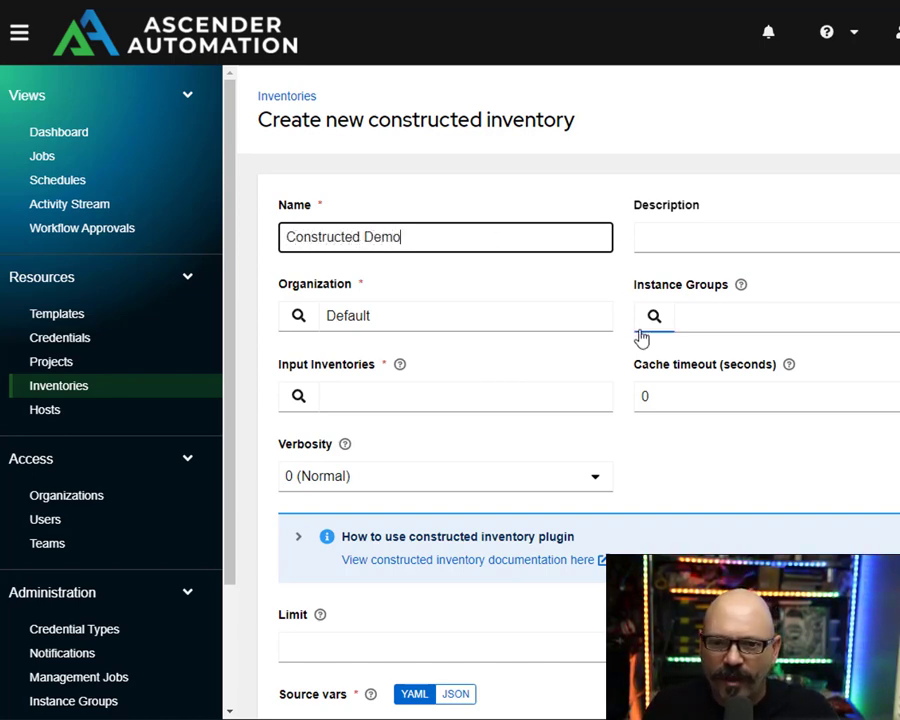
Choose Dynamic custom inventory demo and generic inventory as the constructed inventory's input inventories
click(298, 397)
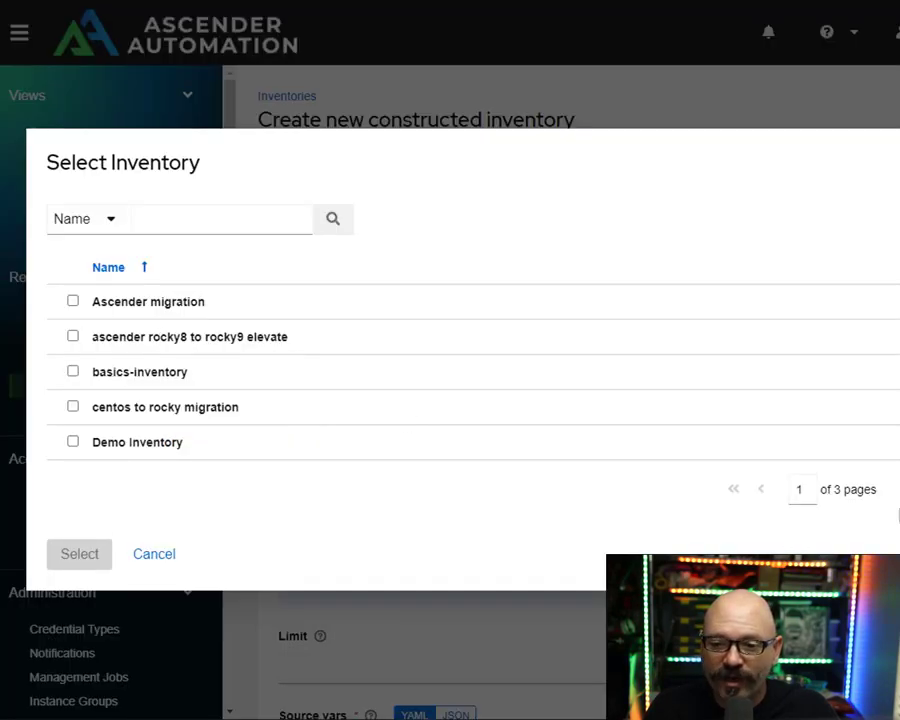
click(897, 495)
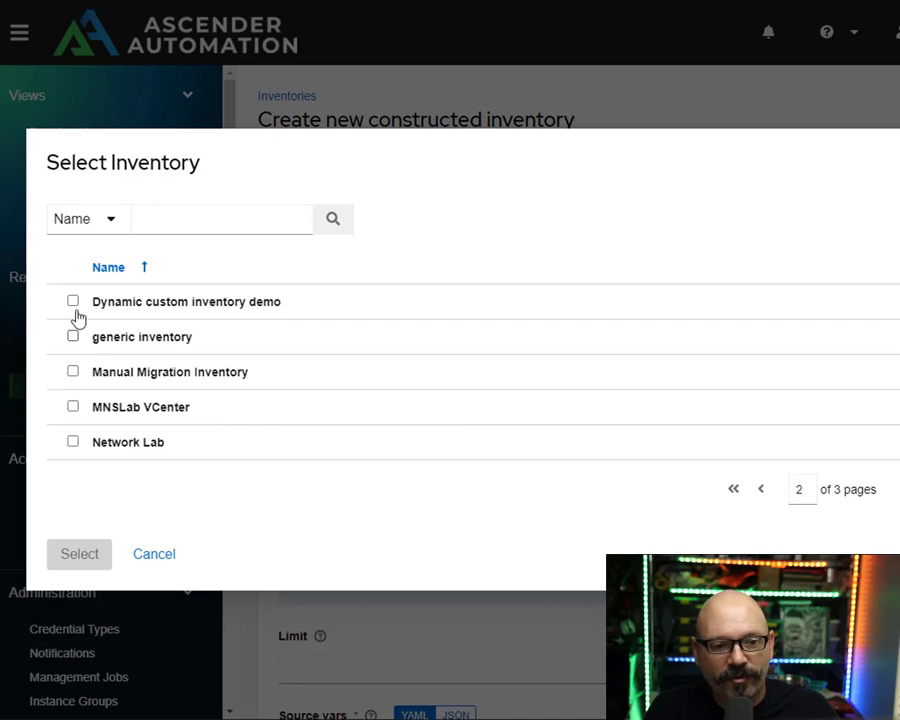
click(73, 303)
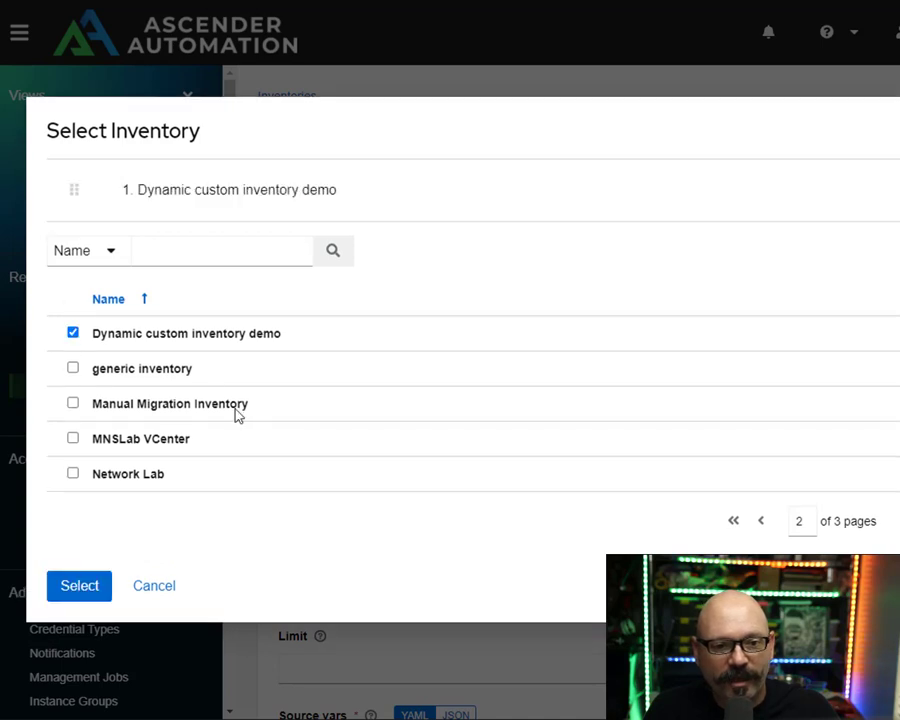
click(73, 369)
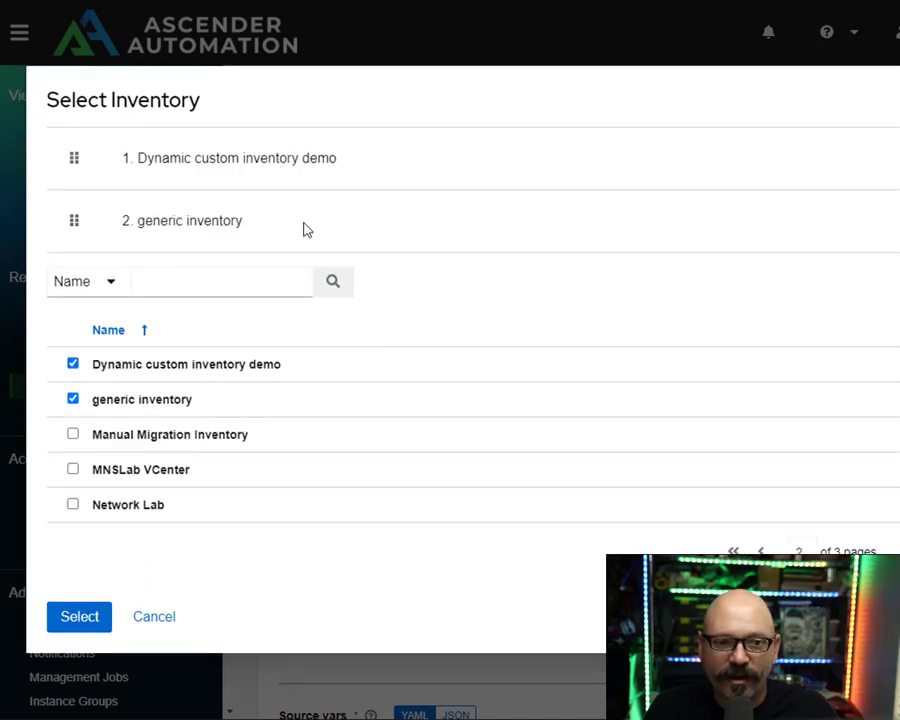
click(78, 616)
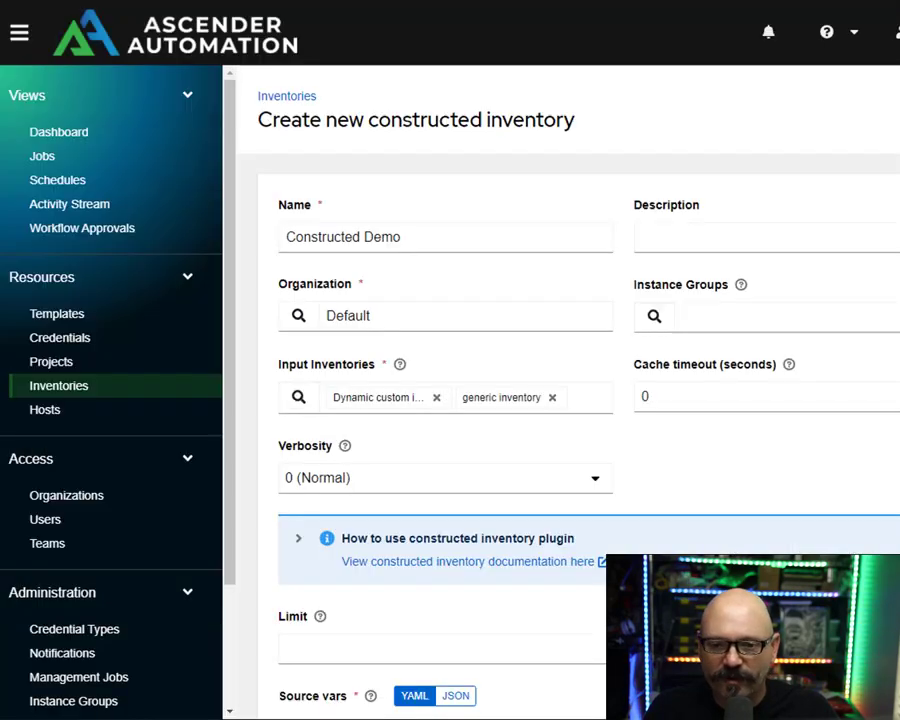
Fill the YAML source vars with plugin constructed, strict true, and groups is_active (status default "inactive" == "active") and in_dal (location default "unknown" == "dal-dc1")
scroll(712, 495, down, 1)
scroll(722, 481, down, 2)
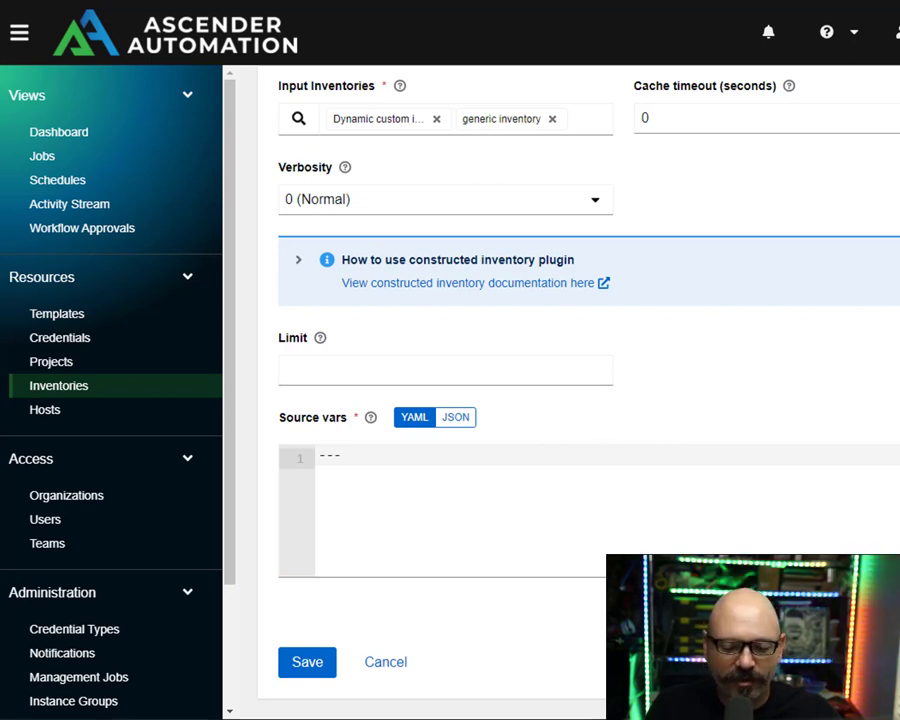
click(341, 456)
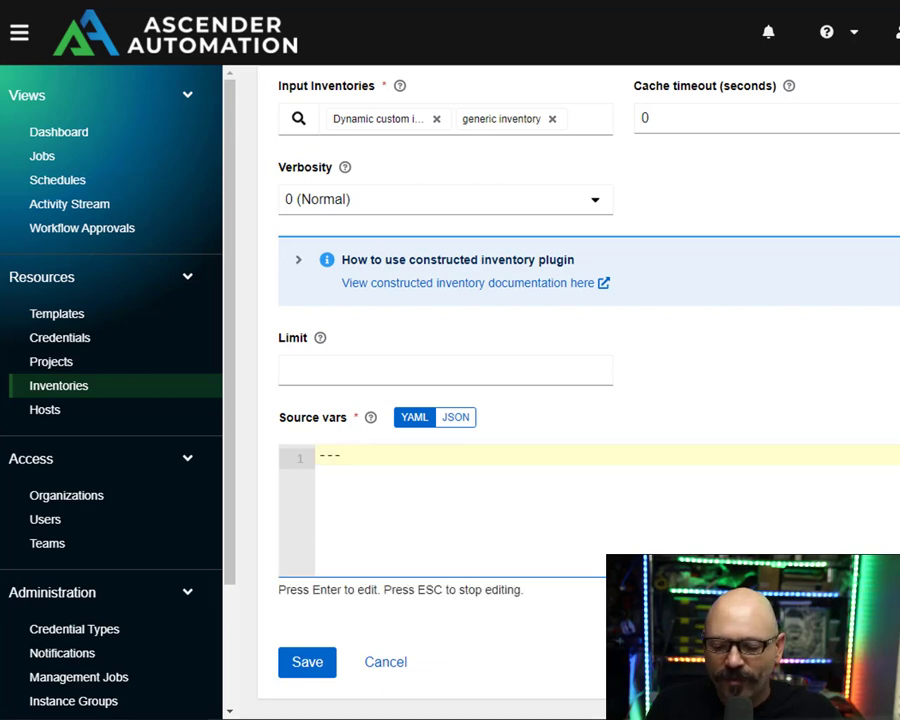
key(Return)
key(ctrl+v)
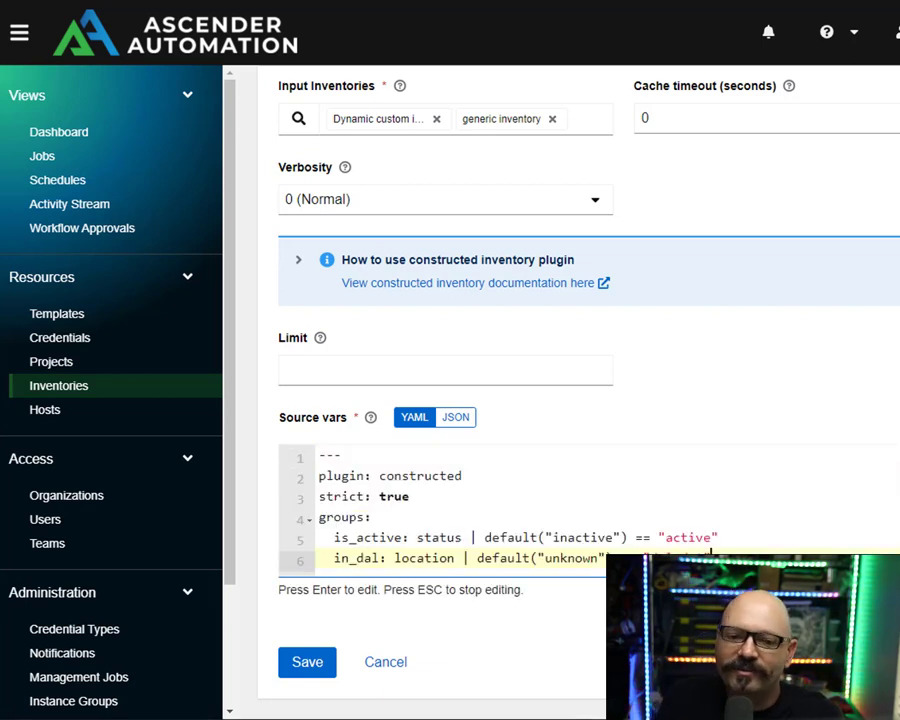
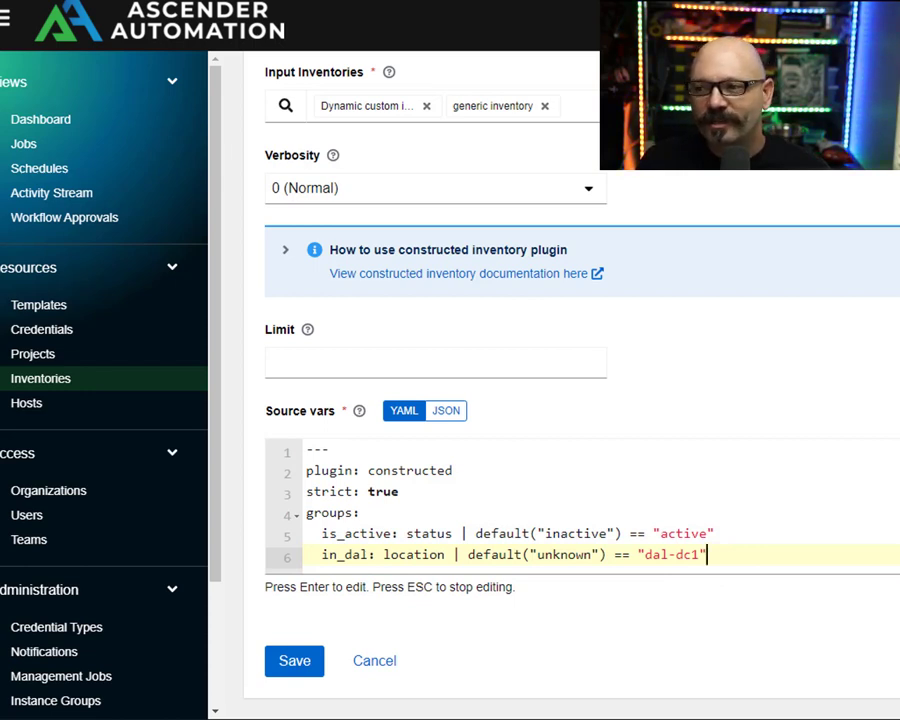
key(Escape)
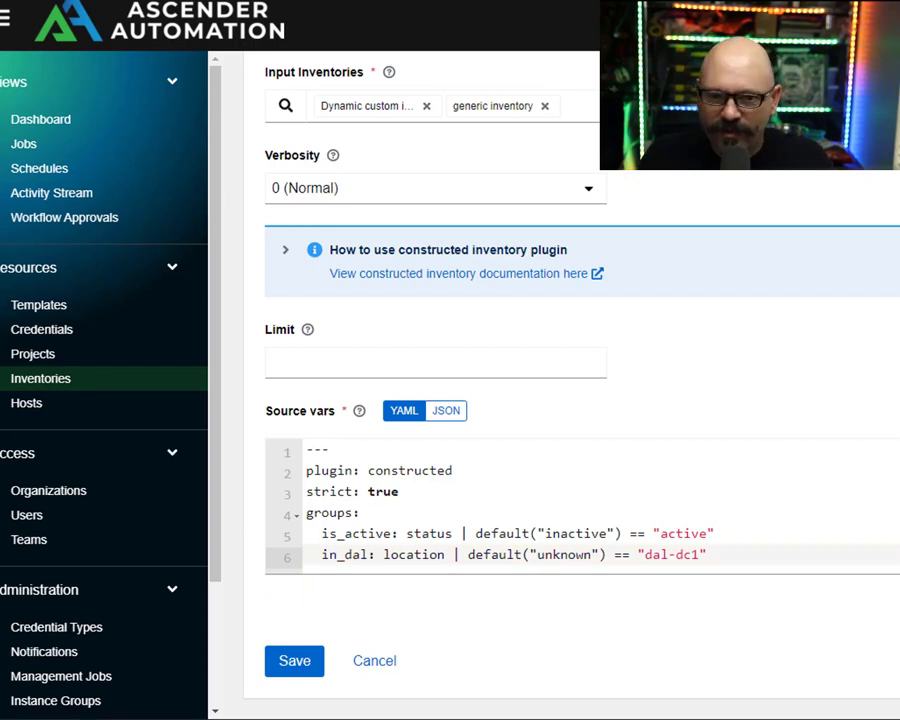
Set the constructed inventory's limit to is_active:&in_dal, save it, and sync the inventory
click(699, 556)
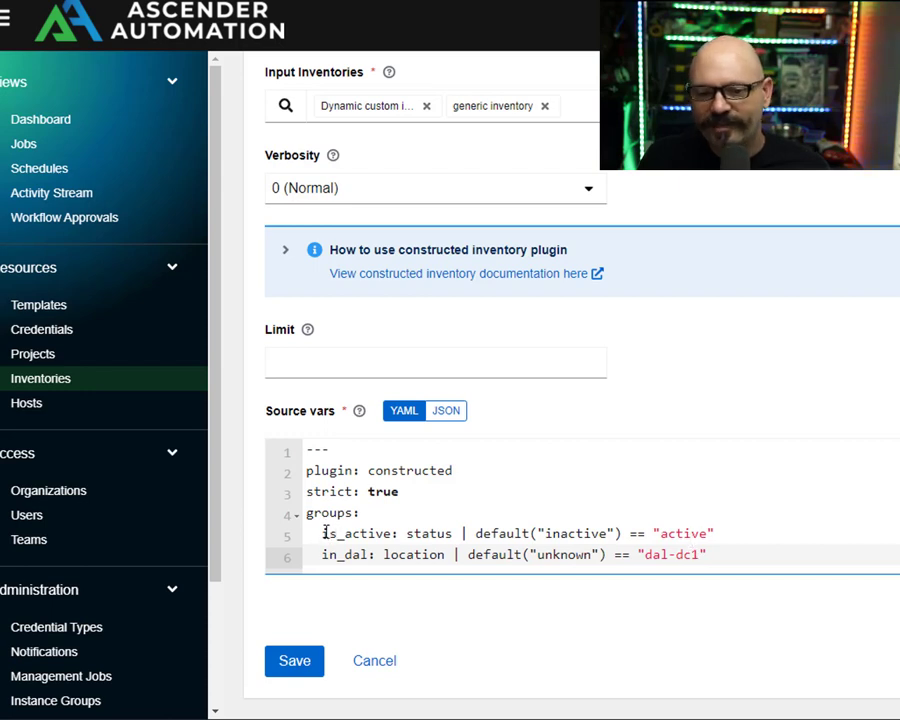
click(736, 628)
click(689, 552)
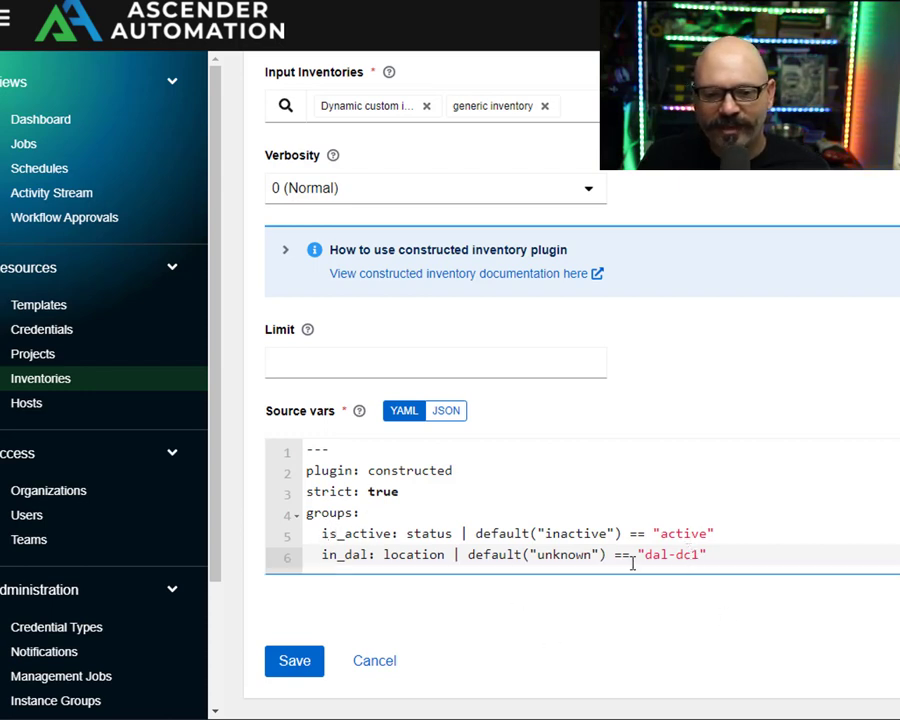
click(573, 362)
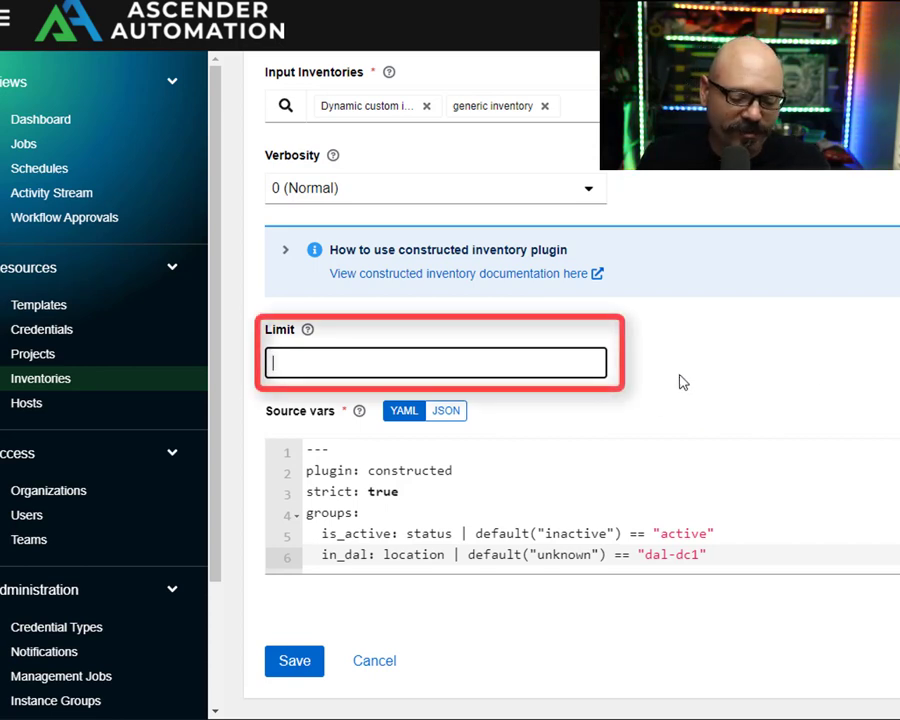
text(is_active:&in_dal)
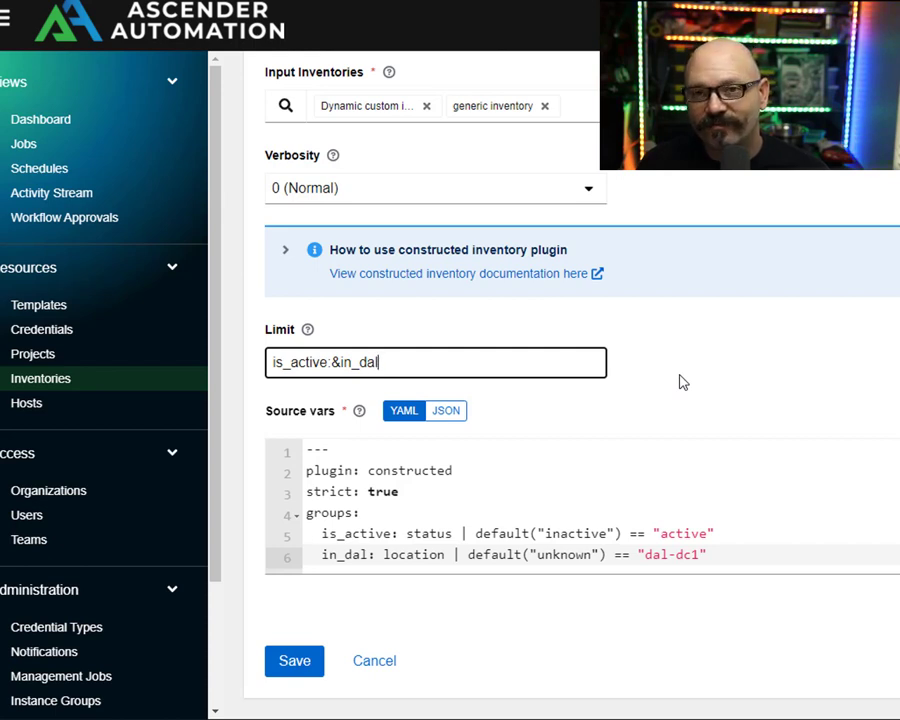
click(296, 663)
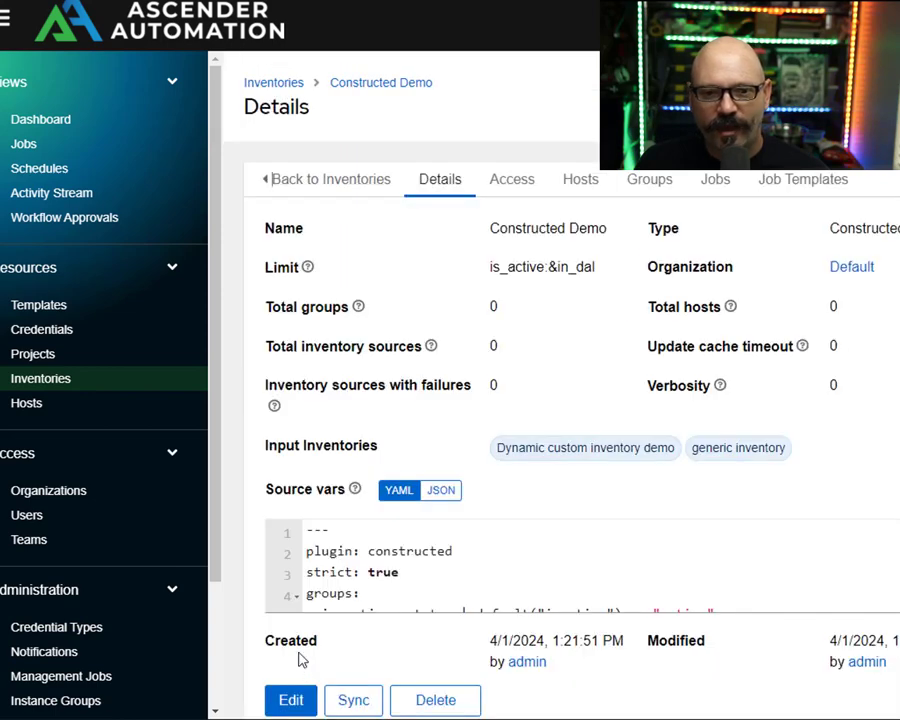
click(344, 697)
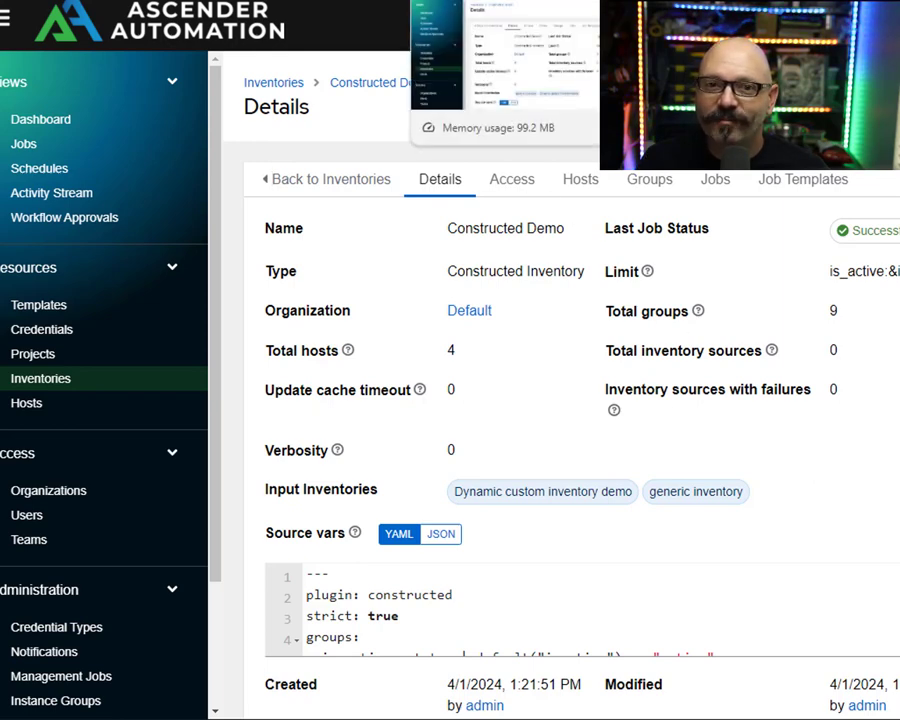
Switch to the Constructed Demo2 inventory and examine its source vars in the expanded view
click(470, 0)
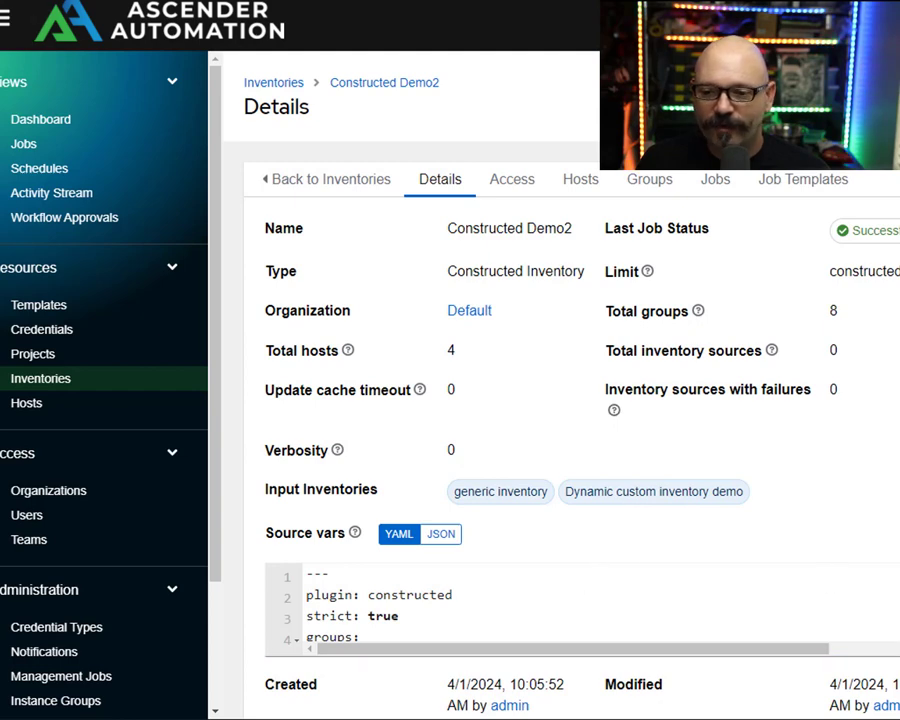
click(884, 533)
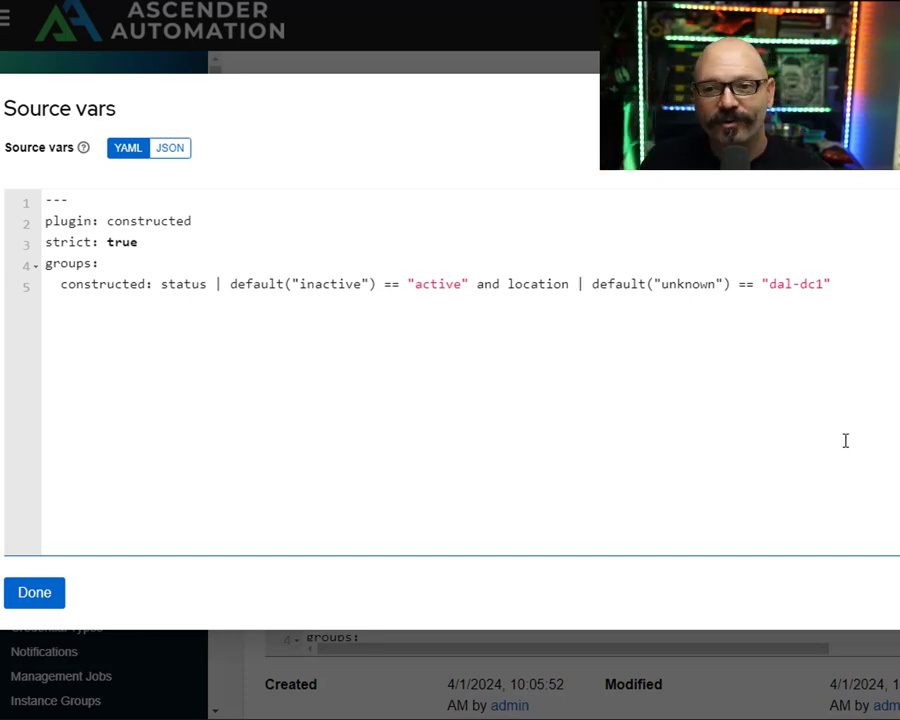
click(48, 594)
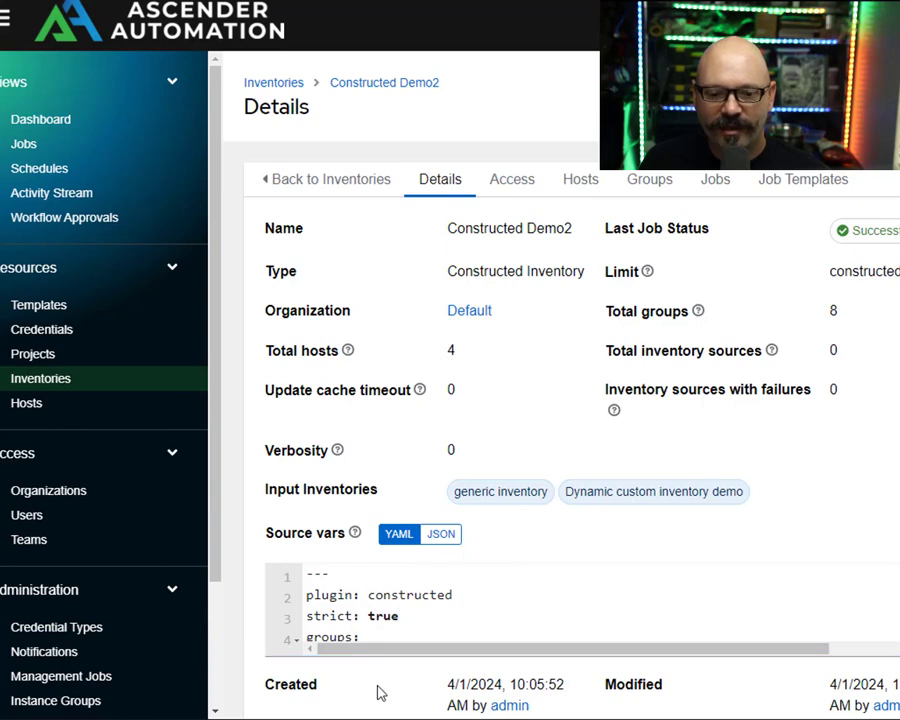
Examine Constructed Demo2's limit and source vars in its edit form, leaving the form without saving
scroll(485, 543, down, 1)
click(298, 668)
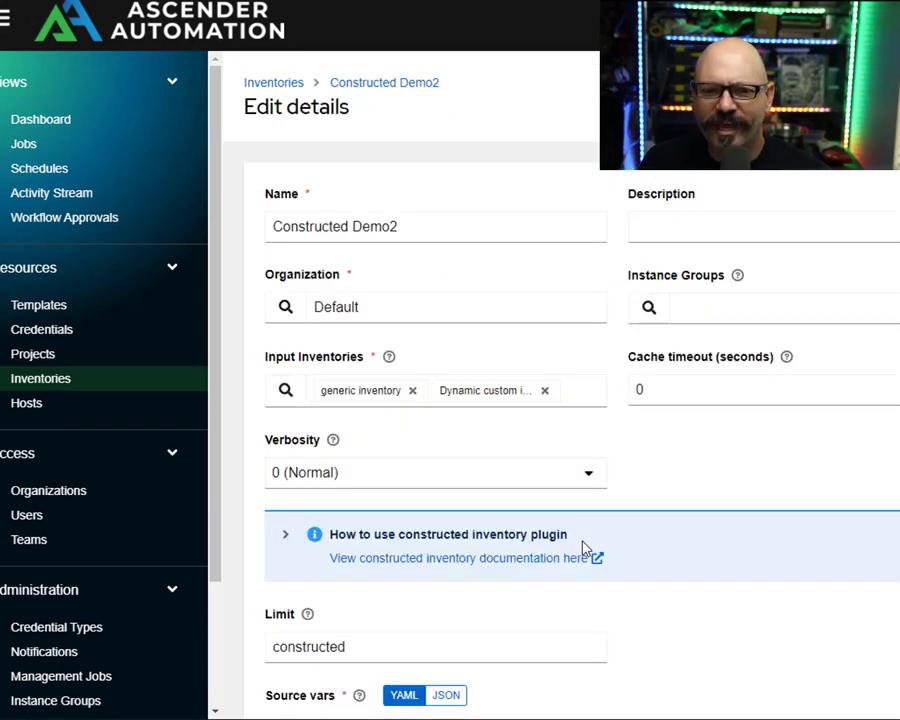
scroll(740, 469, down, 3)
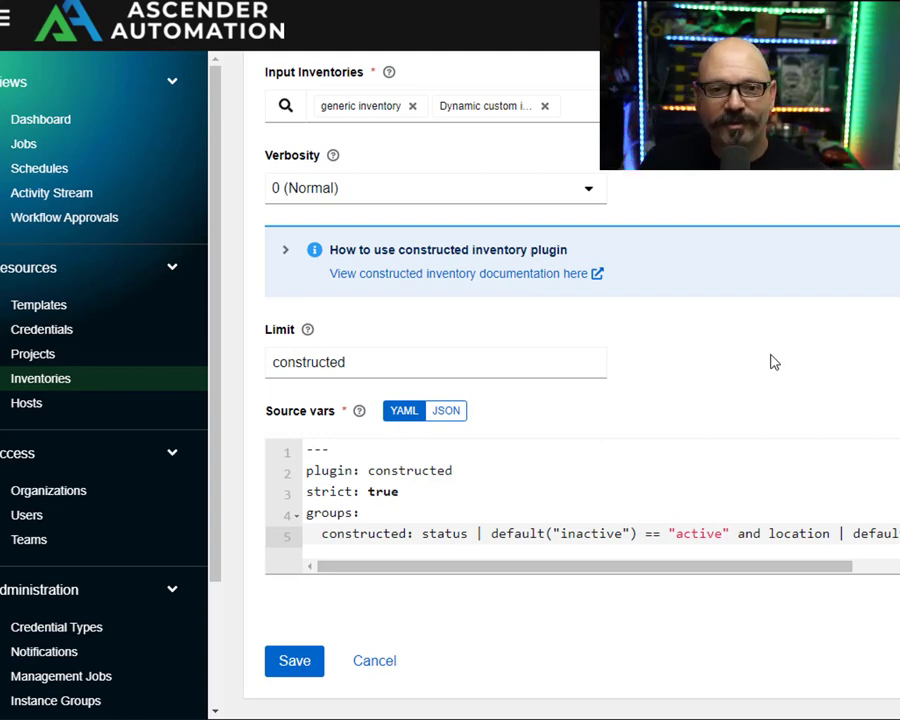
scroll(772, 362, up, 3)
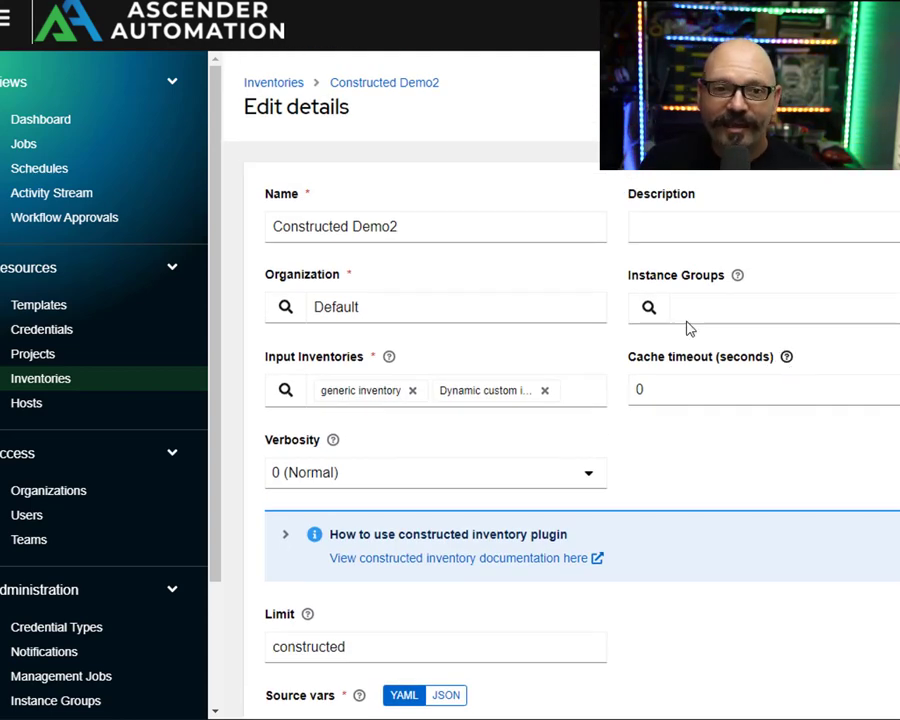
click(382, 84)
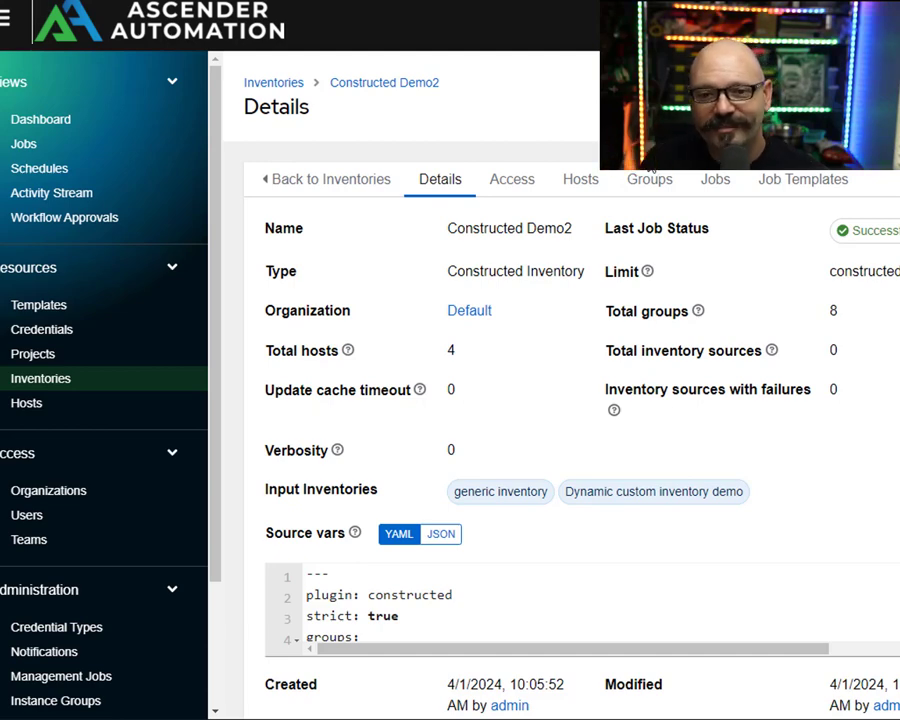
Examine the location and status variables of host1.example.com among Constructed Demo2's hosts, displayed as YAML
click(580, 190)
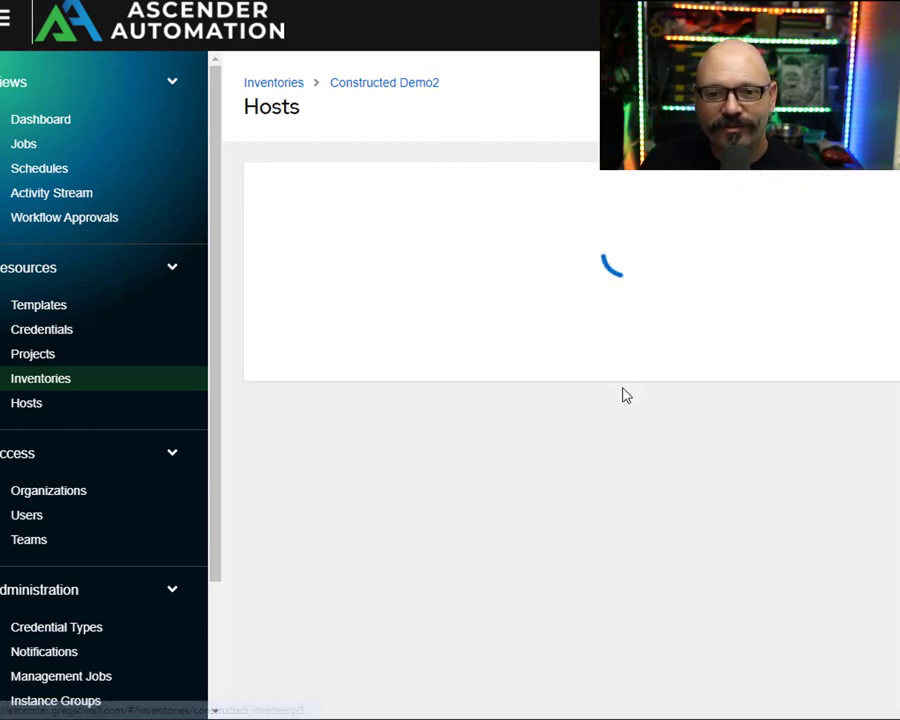
click(325, 318)
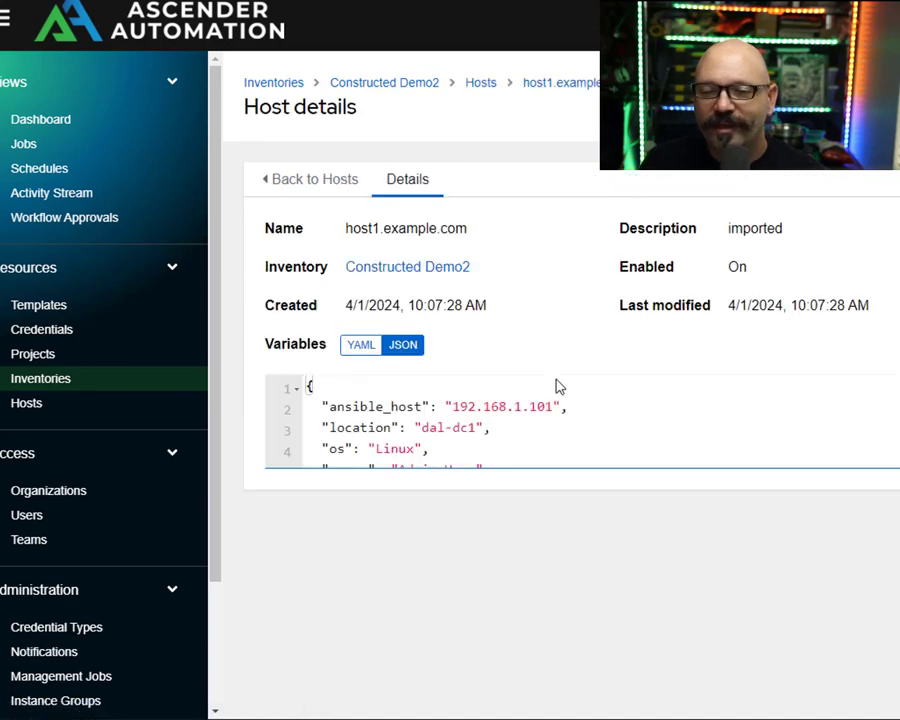
click(360, 344)
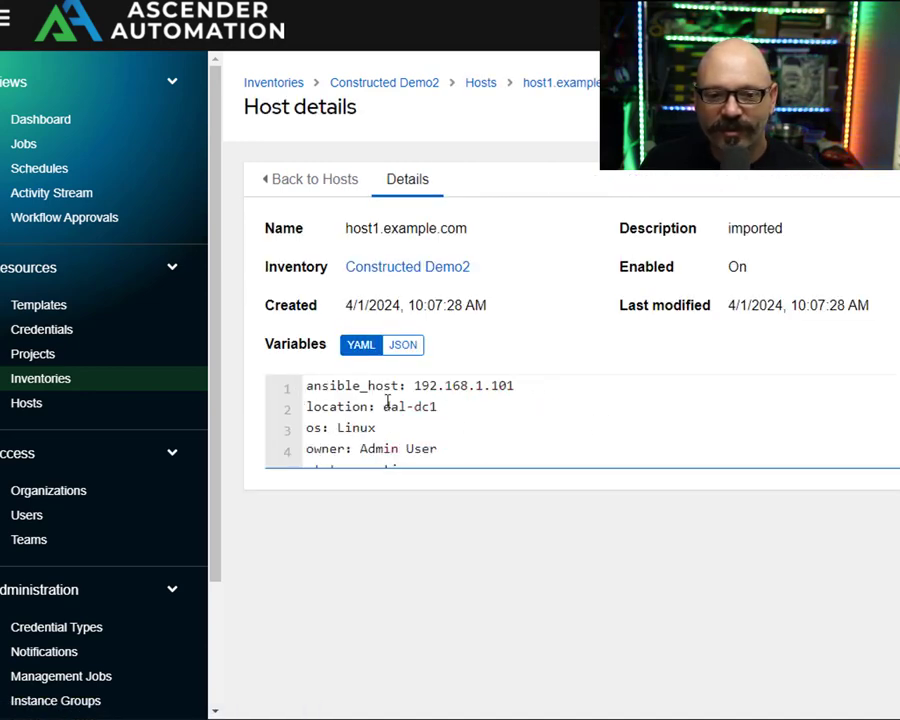
drag(437, 406, 362, 407)
scroll(576, 430, down, 1)
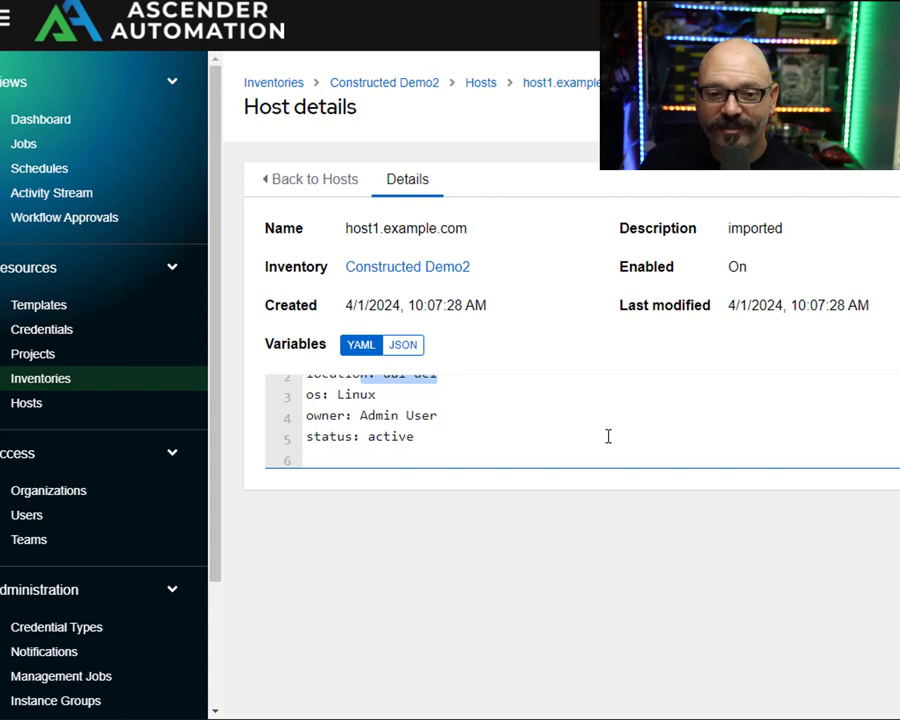
scroll(608, 437, up, 1)
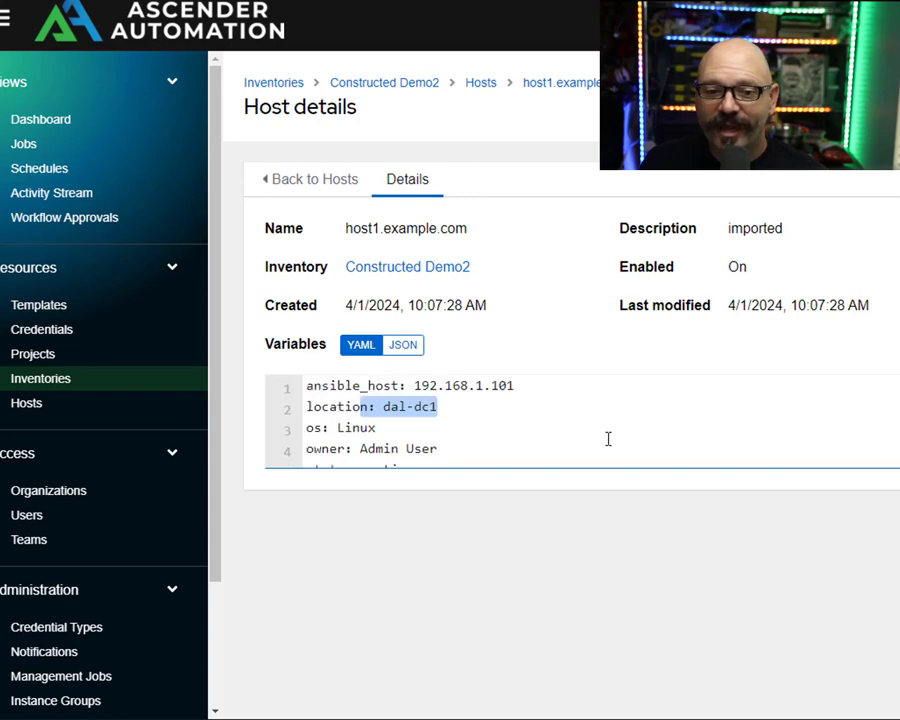
Review Constructed Demo2's groups and examine the hosts and details of its Linux group
click(413, 89)
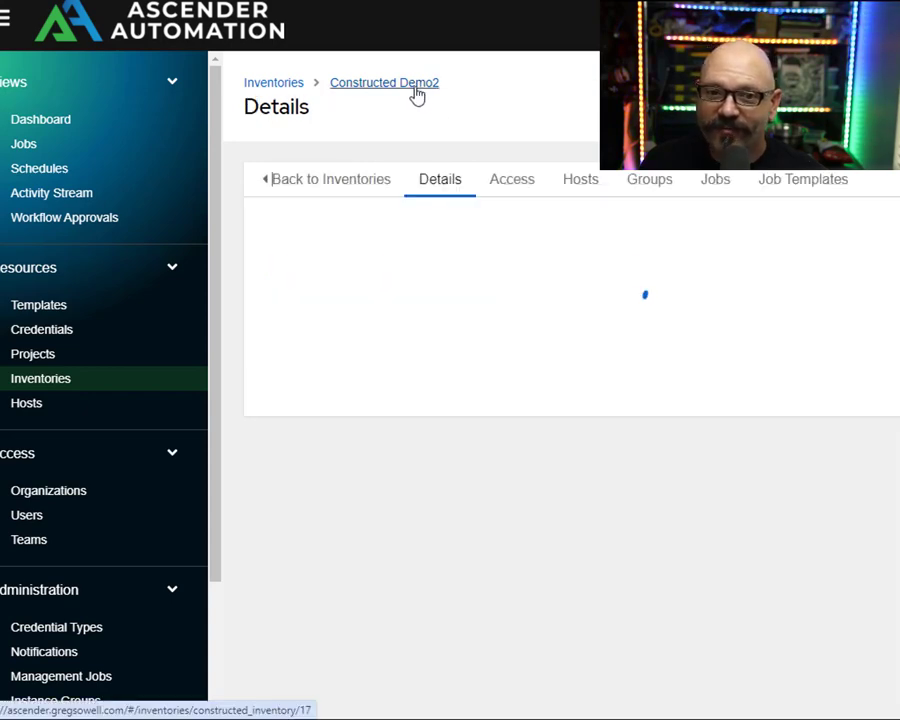
click(648, 182)
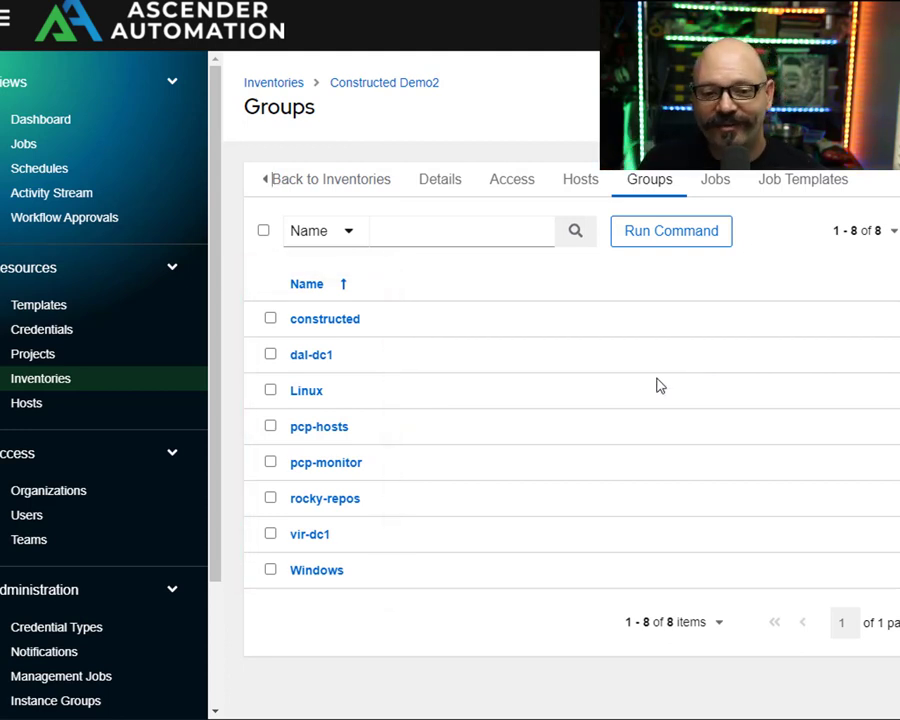
click(312, 392)
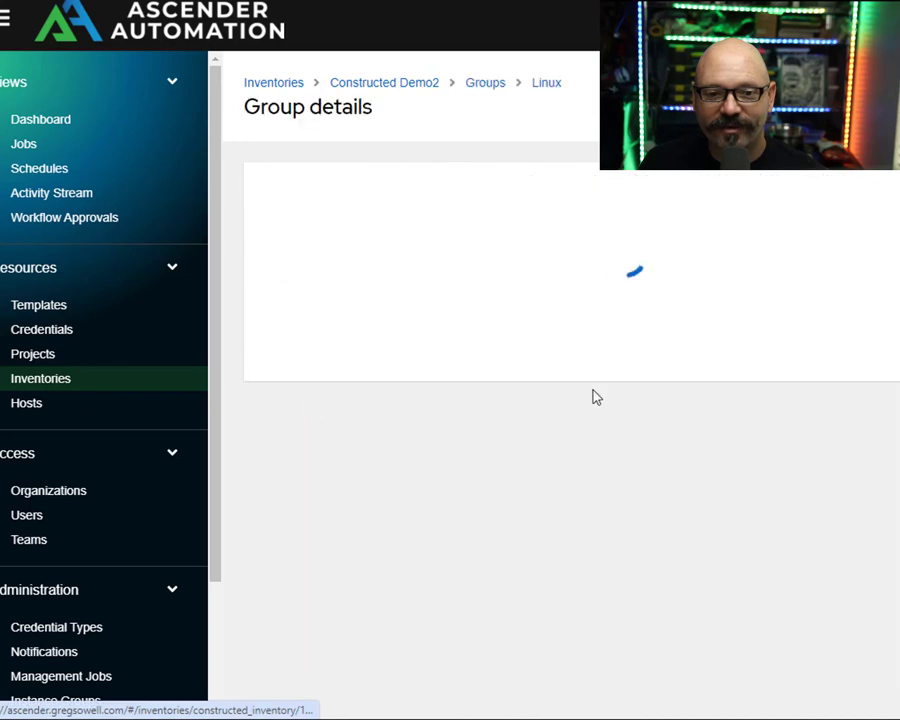
click(600, 188)
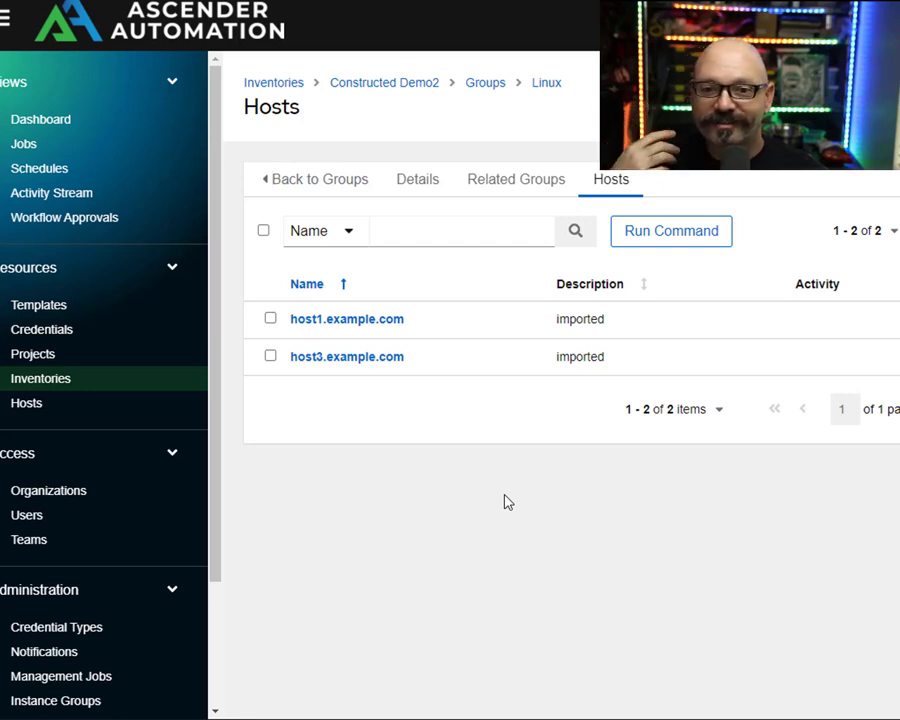
click(434, 182)
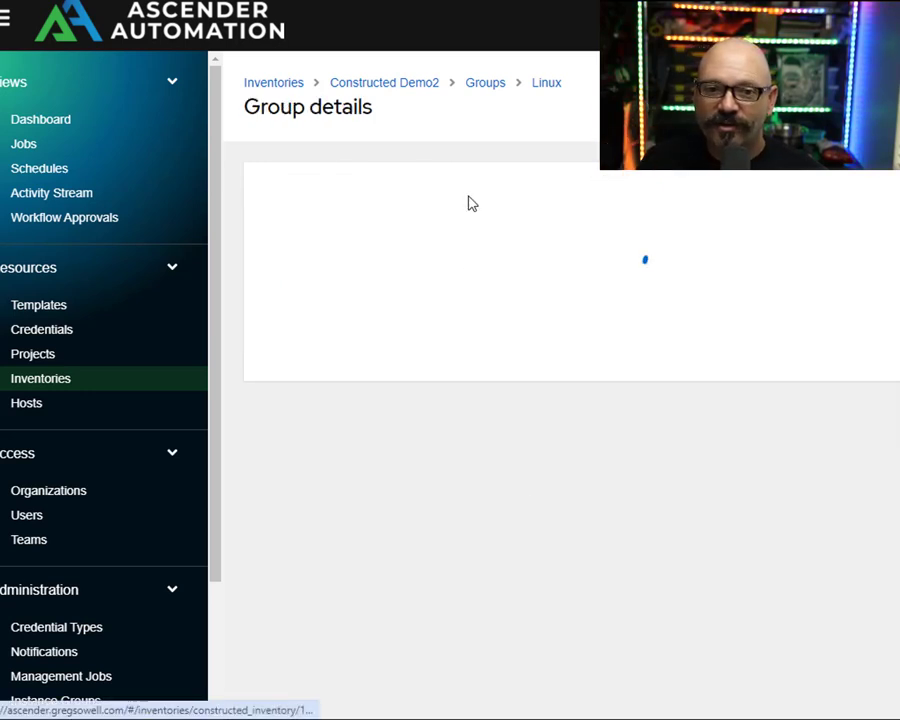
click(388, 336)
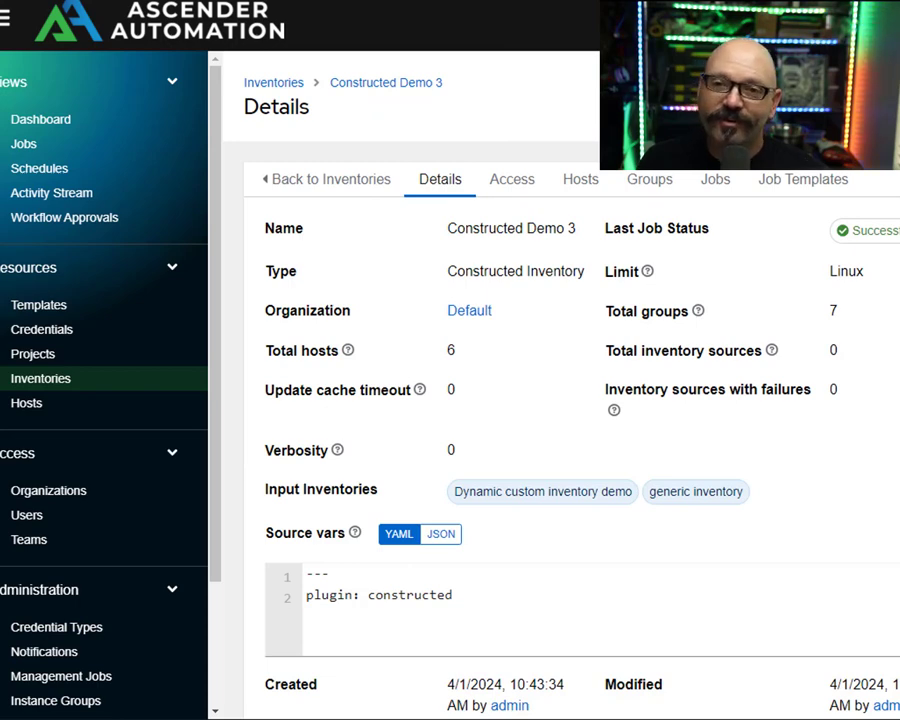
Examine the input inventories, limit, and source vars of Constructed Demo 3 in its edit form
scroll(605, 456, down, 1)
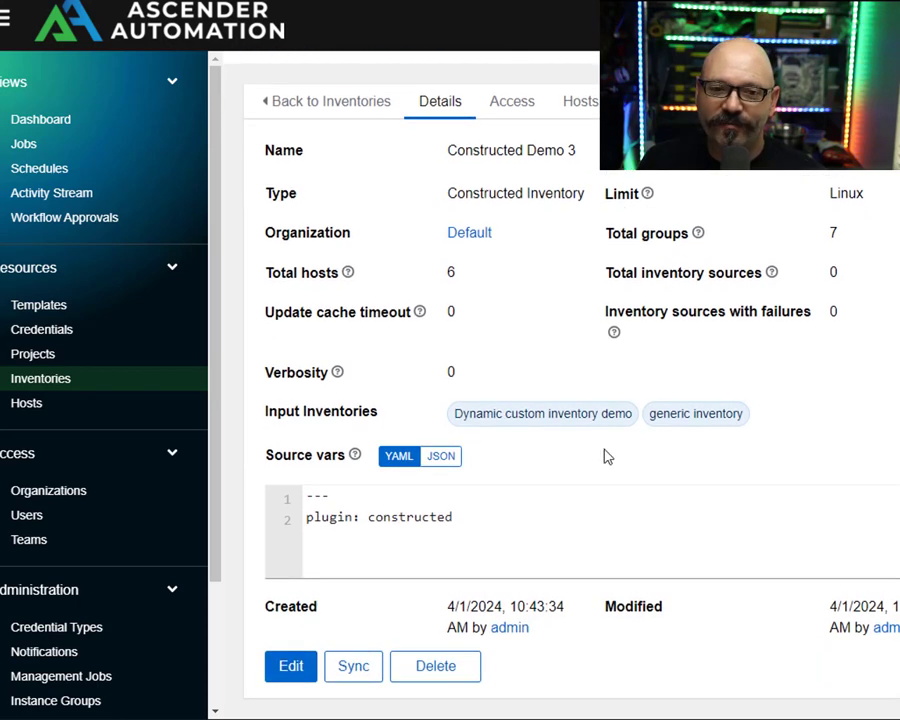
click(303, 676)
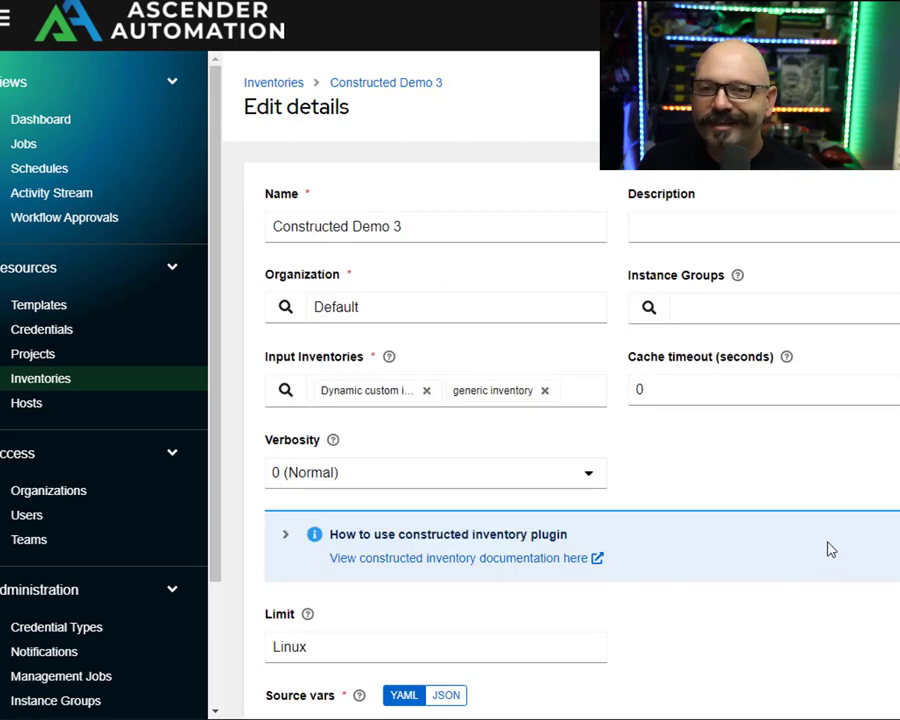
scroll(874, 527, down, 2)
scroll(882, 527, up, 1)
scroll(882, 527, up, 1)
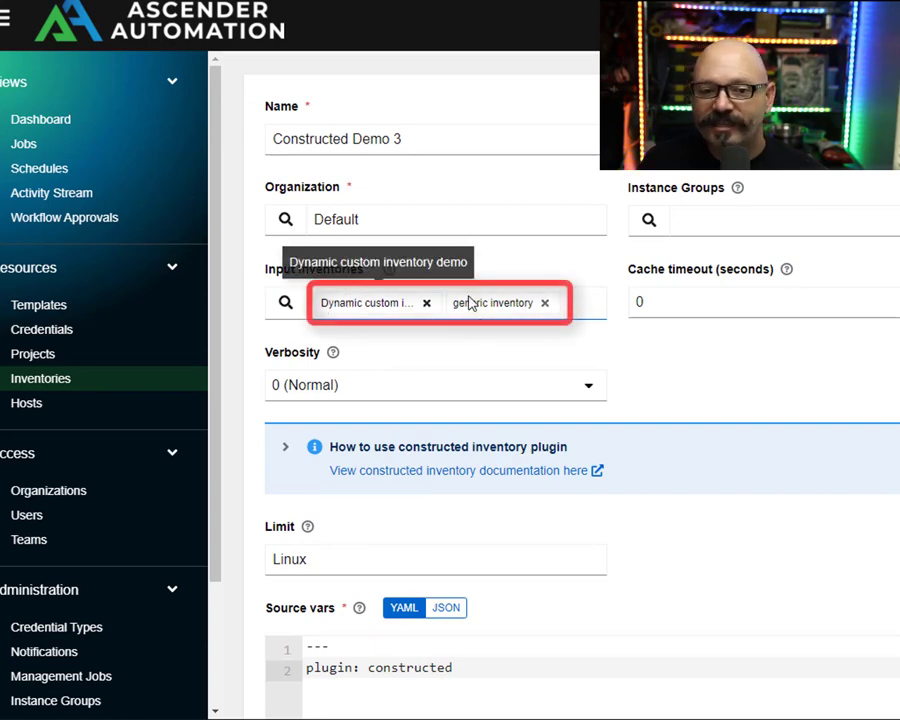
scroll(788, 350, down, 3)
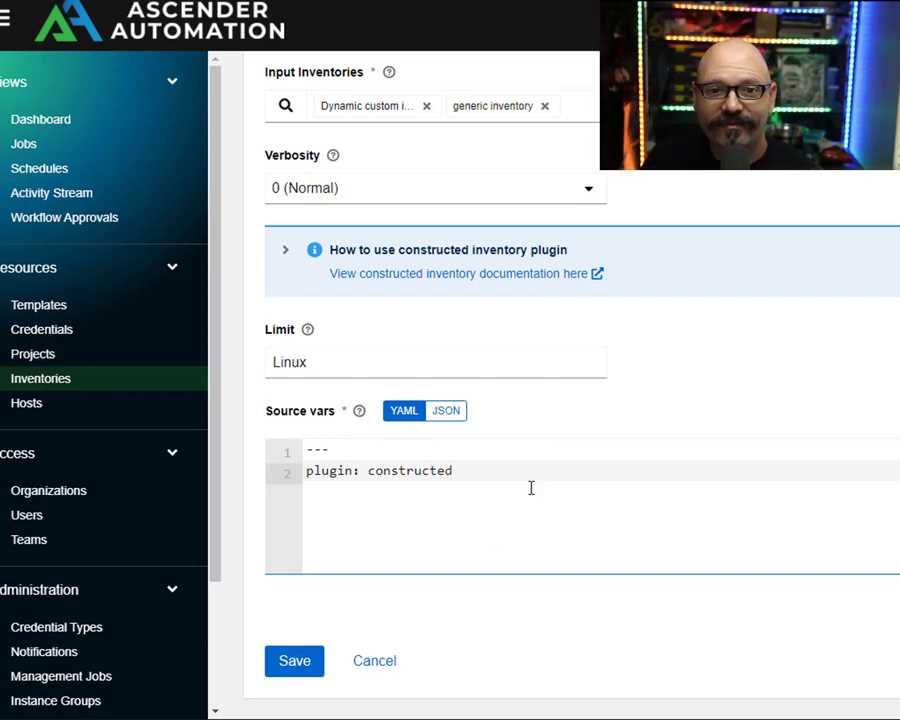
scroll(500, 470, up, 3)
Leave the edit form without saving and review the hosts and groups of Constructed Demo 3
click(356, 86)
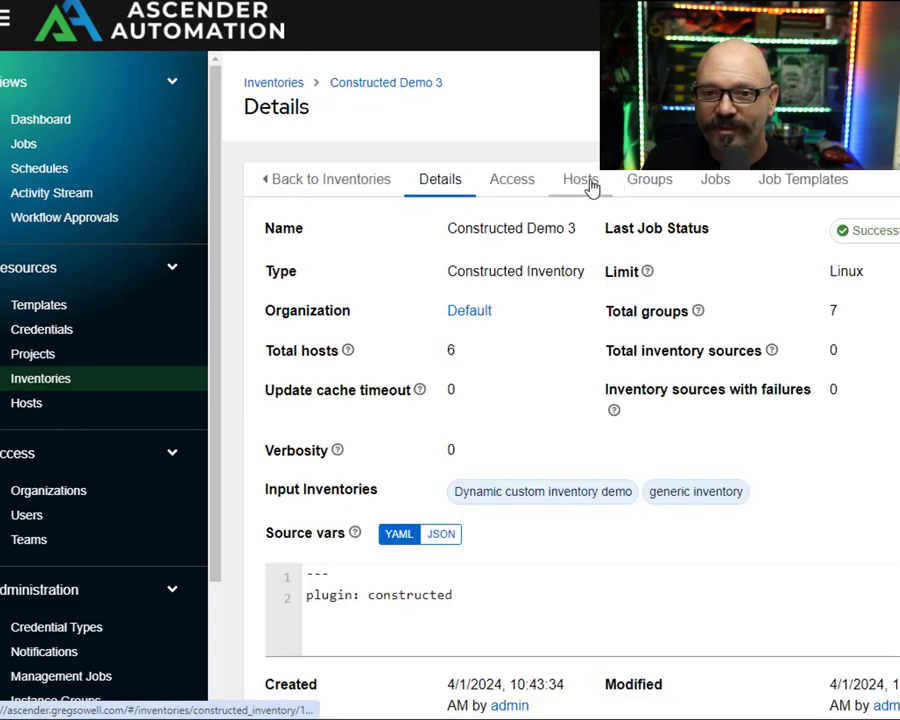
click(590, 183)
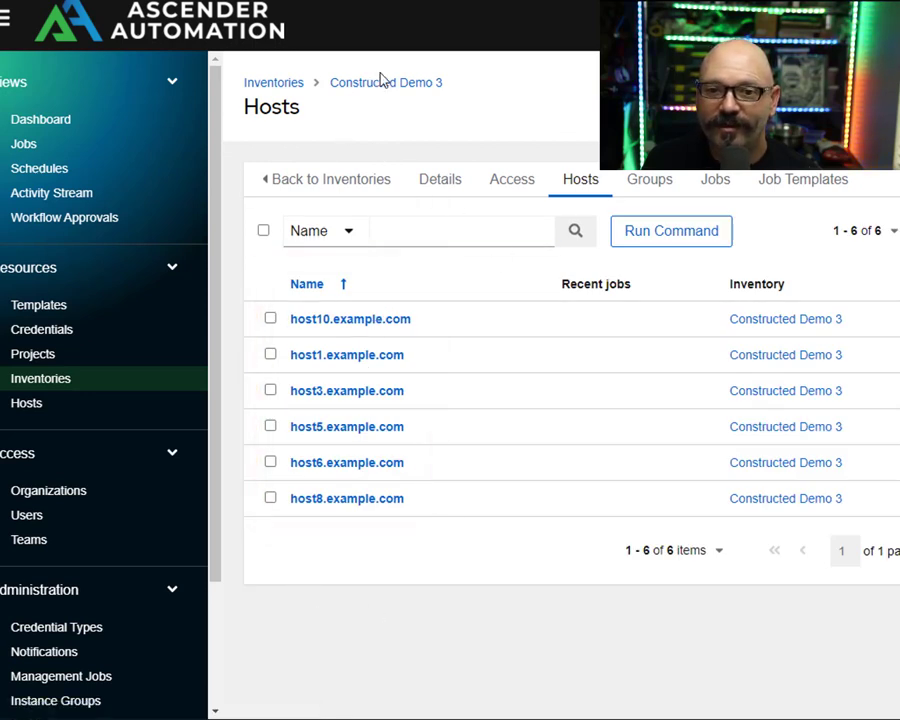
click(649, 182)
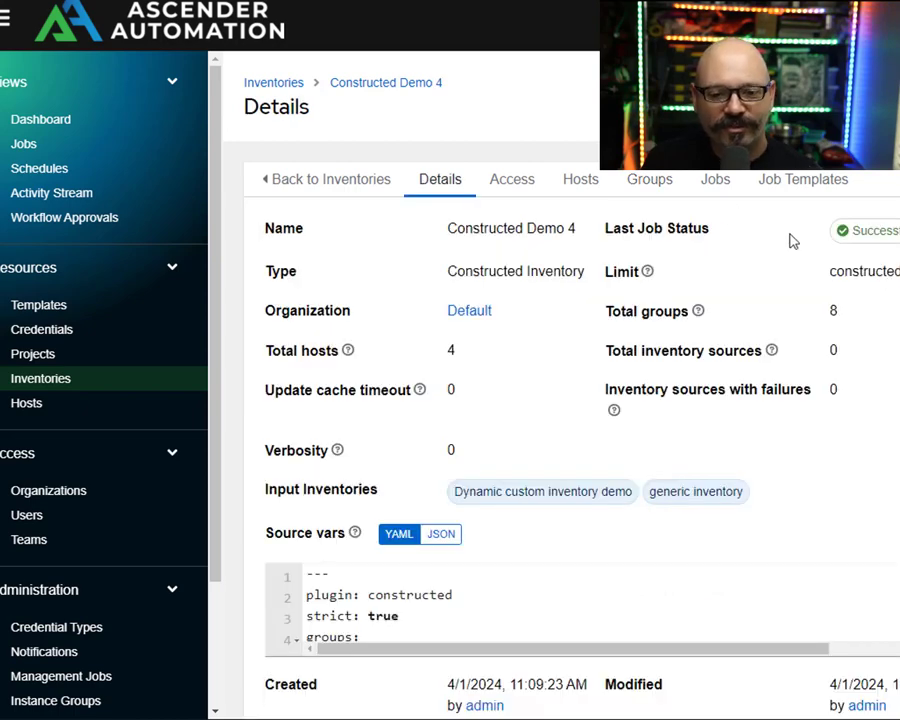
Examine Constructed Demo 4's groups and compose source vars in the expanded view
scroll(890, 426, down, 1)
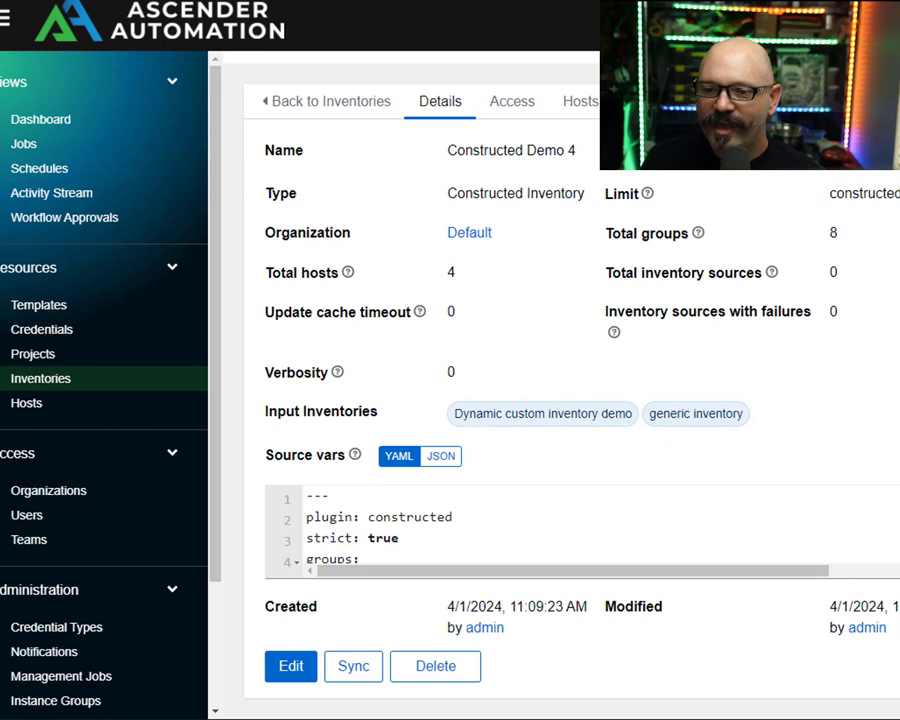
click(890, 455)
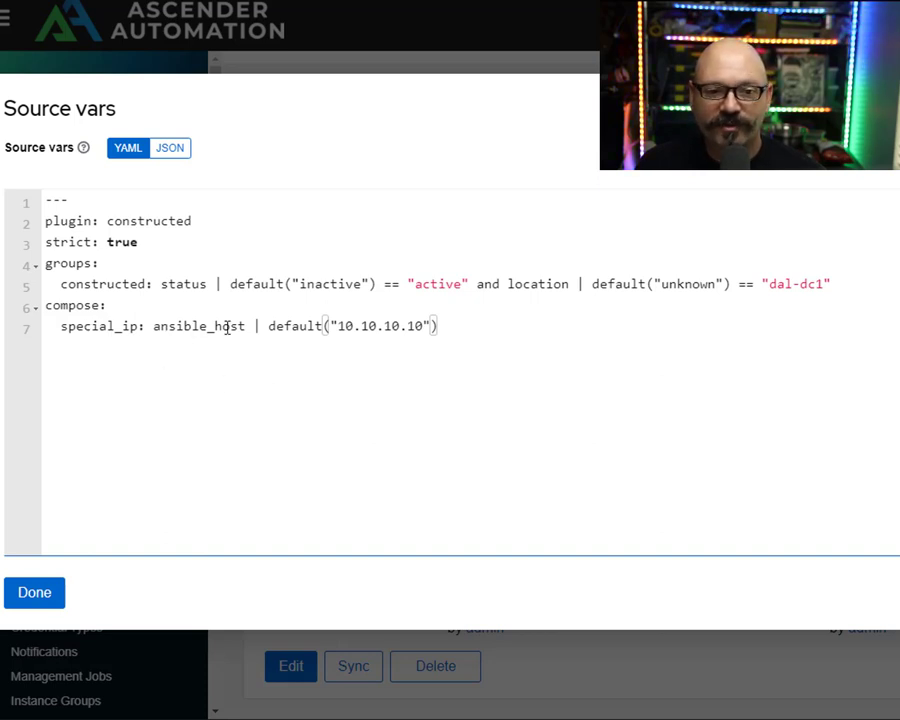
key(Escape)
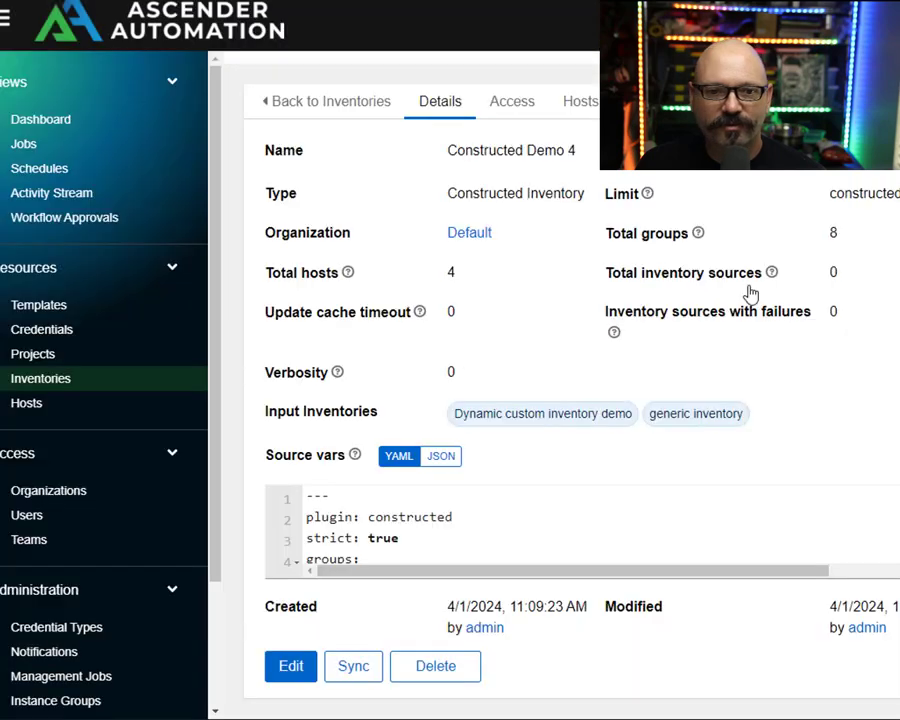
Examine the variables of host1.example.com from Constructed Demo 4's hosts in the expanded view, displayed as YAML
click(578, 104)
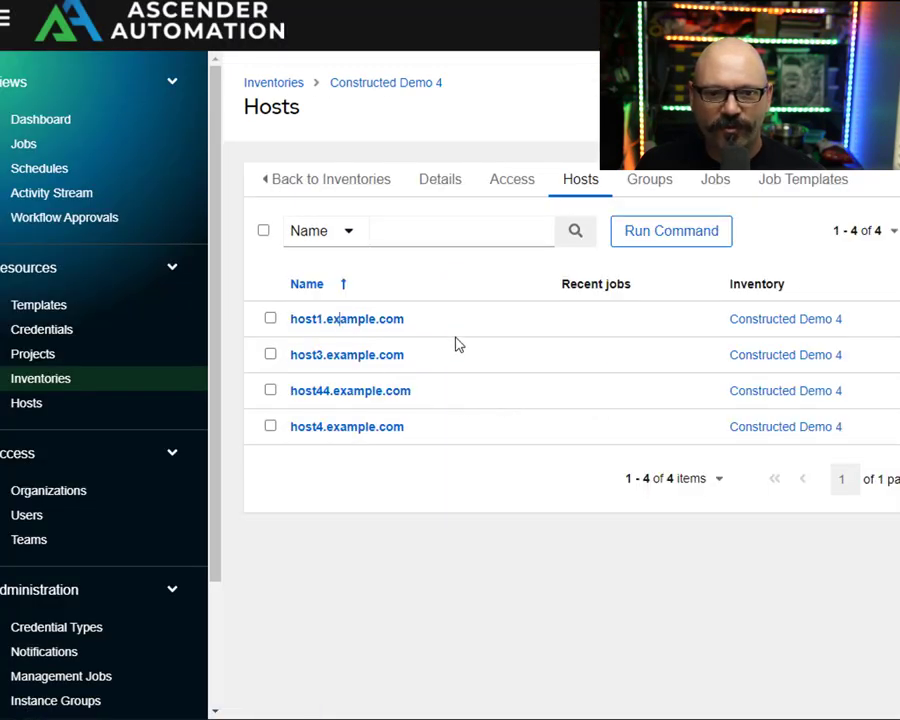
click(390, 319)
click(870, 344)
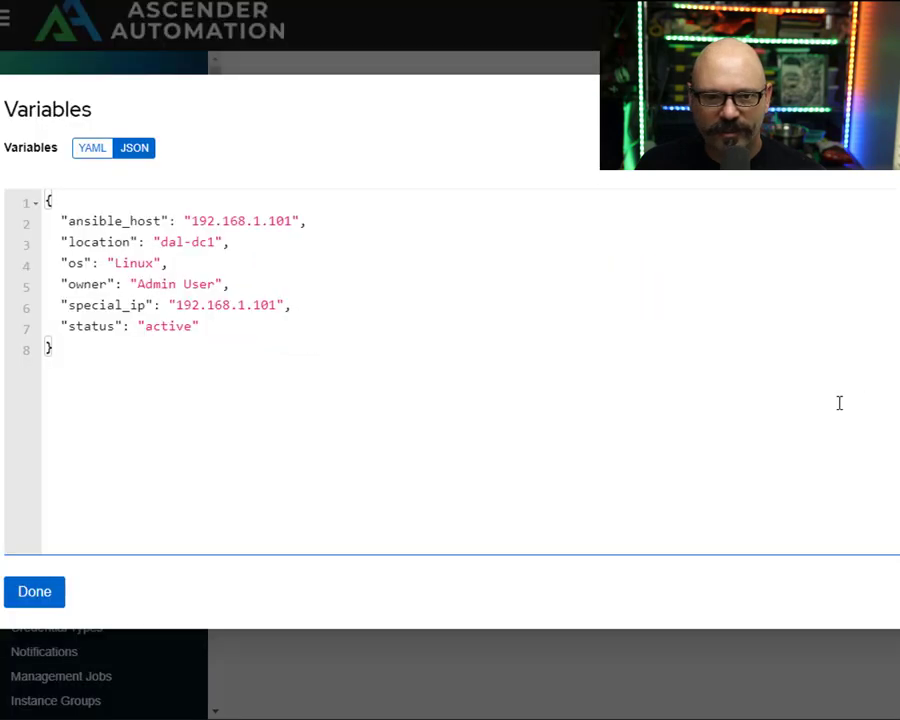
click(93, 148)
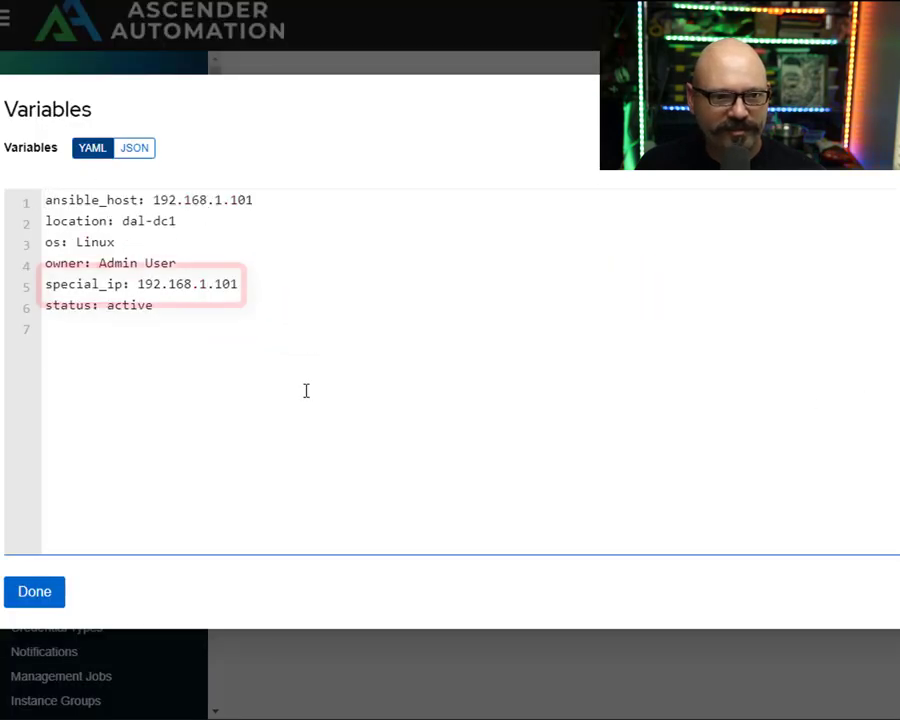